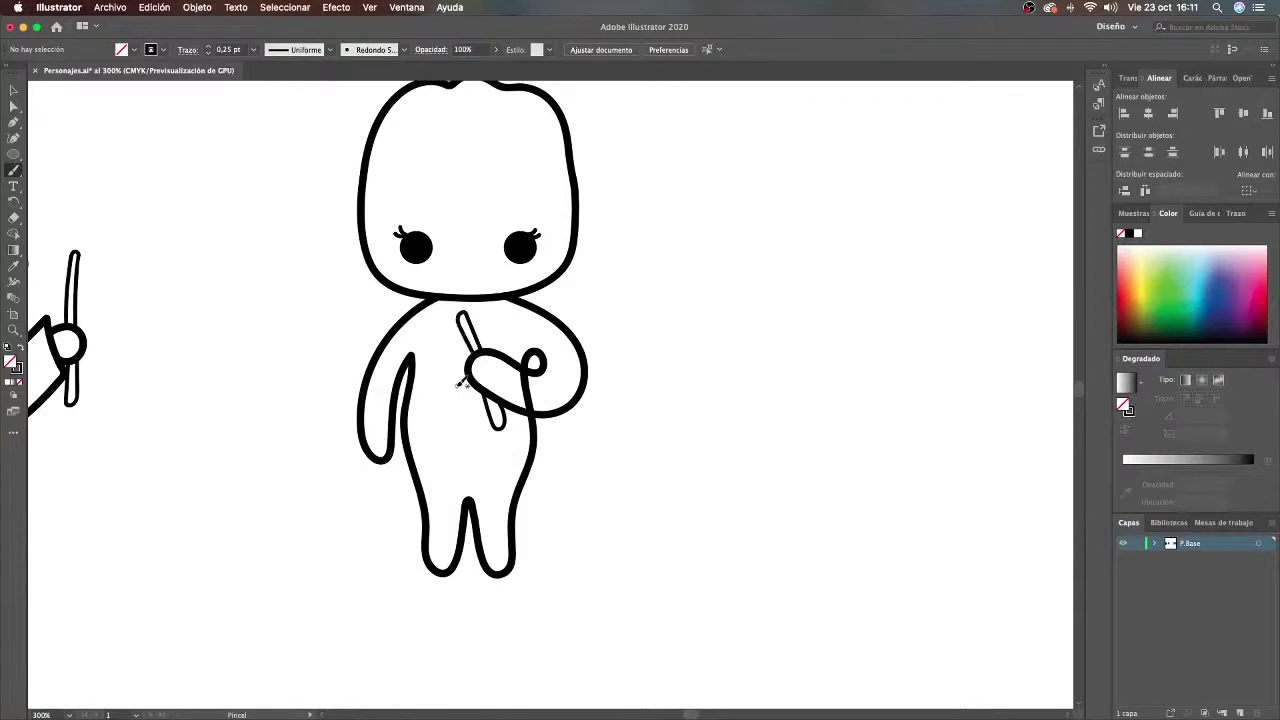
Step: Brush a parted fringe across the girl's forehead and add a rounded ear, using a 0,5 pt stroke
left_click_drag(466, 314, 479, 349)
left_click_drag(425, 381, 481, 421)
left_click(427, 491, "super")
left_click_drag(422, 389, 490, 563)
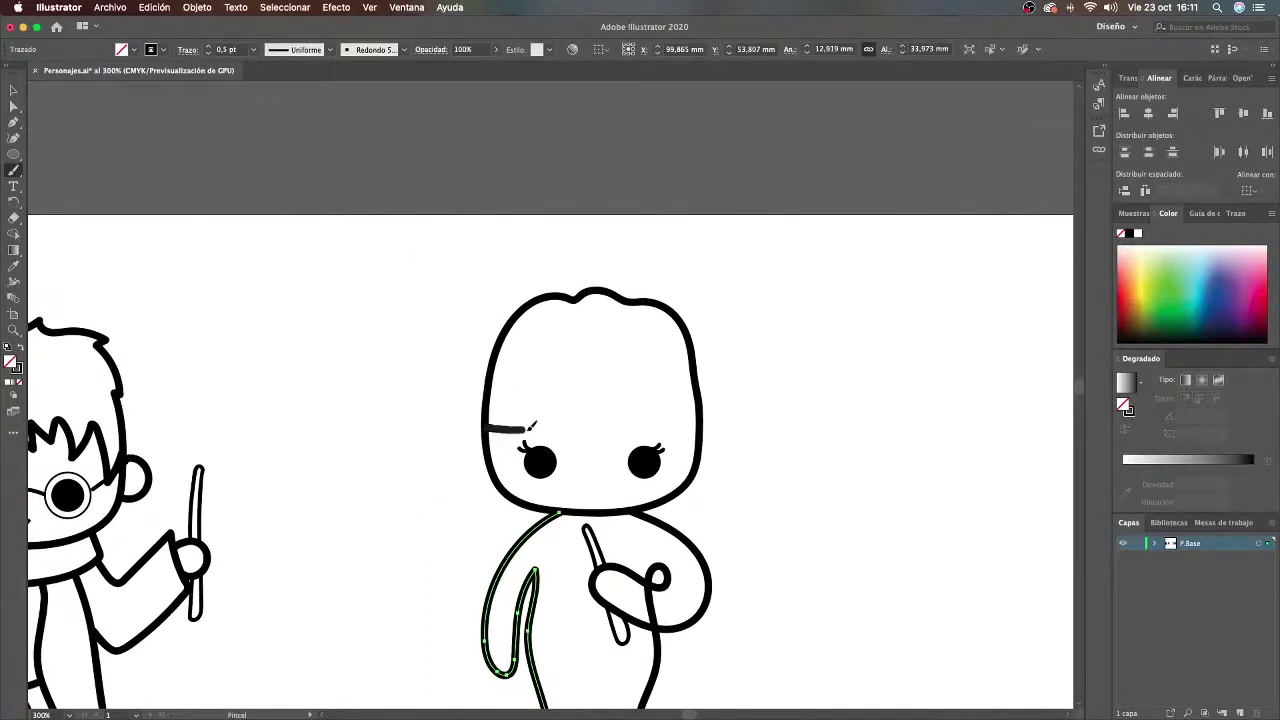
left_click_drag(689, 410, 704, 402)
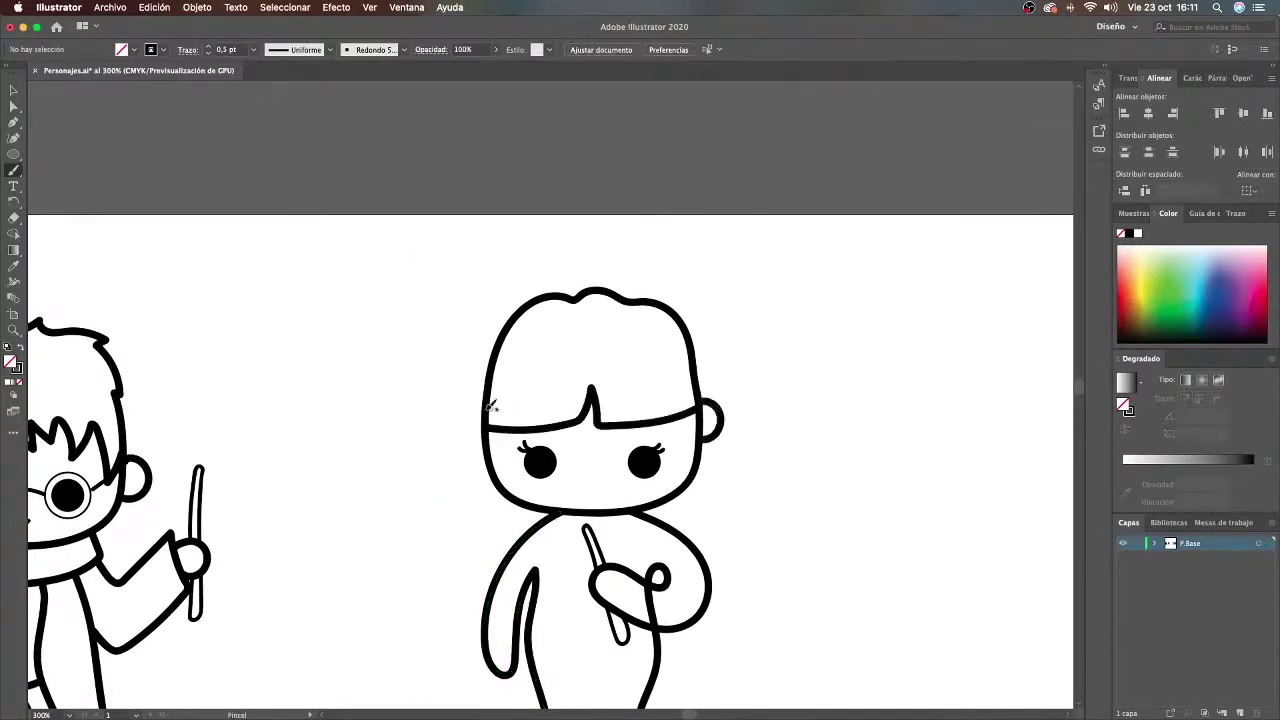
Step: Draw a long wavy hair outline from the crown down to the hanging arm, undoing the freehand attempt on the opposite side
mouse_move(531, 303)
left_mouse_down()
mouse_move(462, 440)
mouse_move(437, 590)
mouse_move(522, 636)
left_mouse_up()
left_click_drag(737, 630, 771, 523)
key("super+z")
Step: Duplicate the wavy hair outline onto the opposite side of the head and mirror the copy
key("v")
left_click(457, 528)
left_click_drag(457, 528, 752, 540)
right_click(750, 539)
mouse_move(790, 644)
left_click(920, 642)
left_click(620, 505)
Step: Nudge the mirrored hair outline inward against the head and ear, and extend its lower end to the body
key("Left")
key("Left")
key("Left")
key("Left")
key("Left")
key("Left")
key("Left")
key("Left")
key("Left")
key("Left")
key("Left")
key("Left")
key("Left")
key("Left")
key("Left")
key("Left")
key("Left")
key("Up")
key("Left")
key("Left")
key("Left")
key("Left")
key("Left")
key("Left")
key("Left")
key("Left")
key("Left")
key("Left")
key("Left")
key("Left")
key("Left")
key("Left")
key("Left")
key("Left")
key("Left")
key("Left")
key("Left")
key("Left")
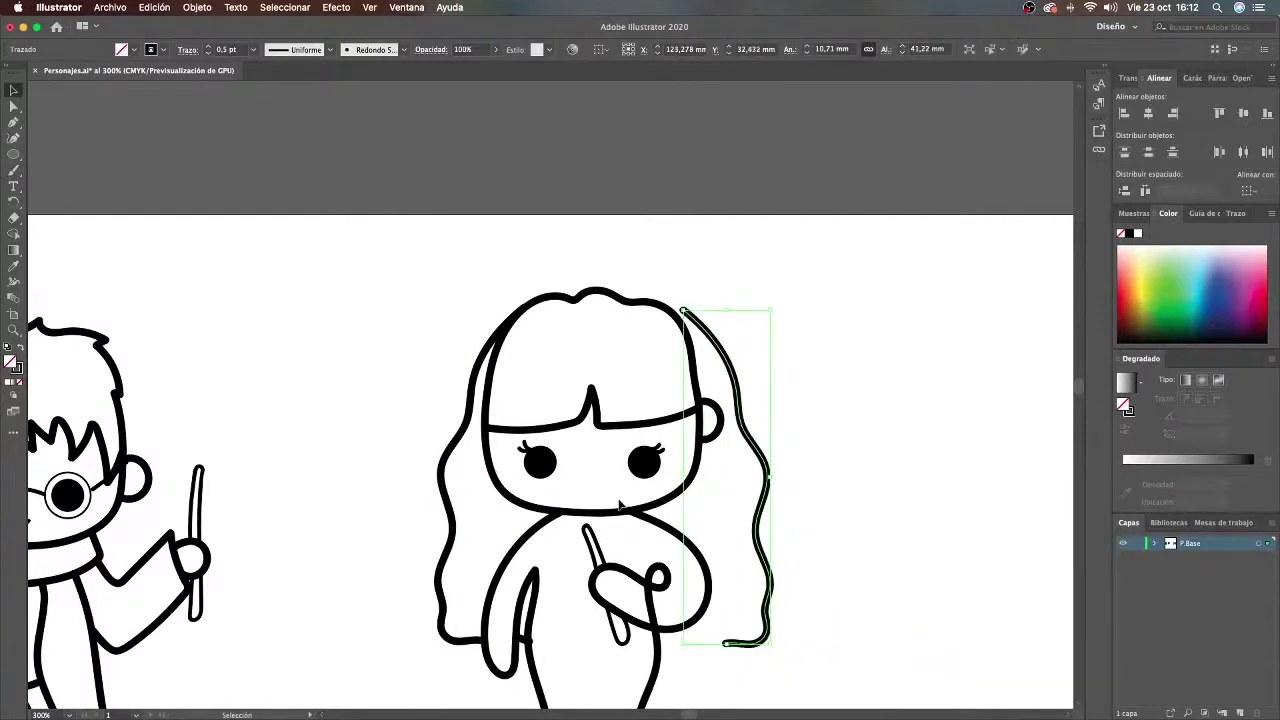
key("b")
key("super+shift+a")
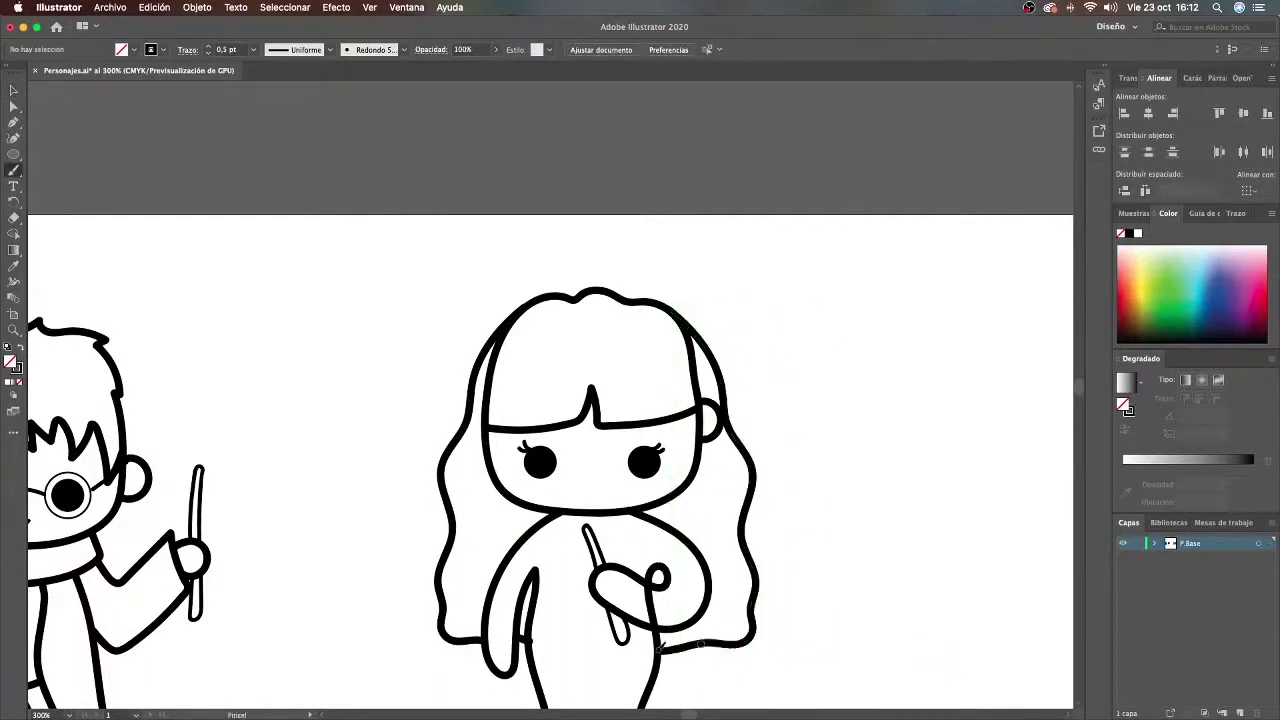
scroll(360, 566, "down", 5)
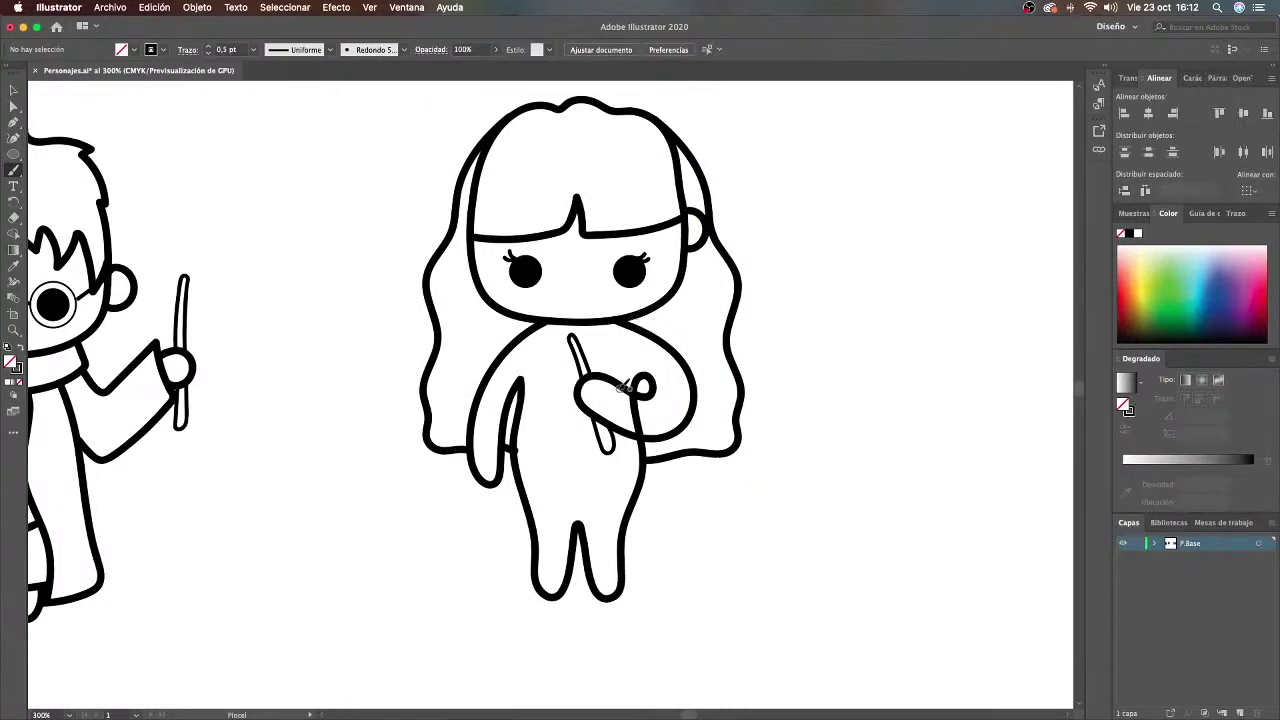
key("v")
left_click(625, 396)
key("b")
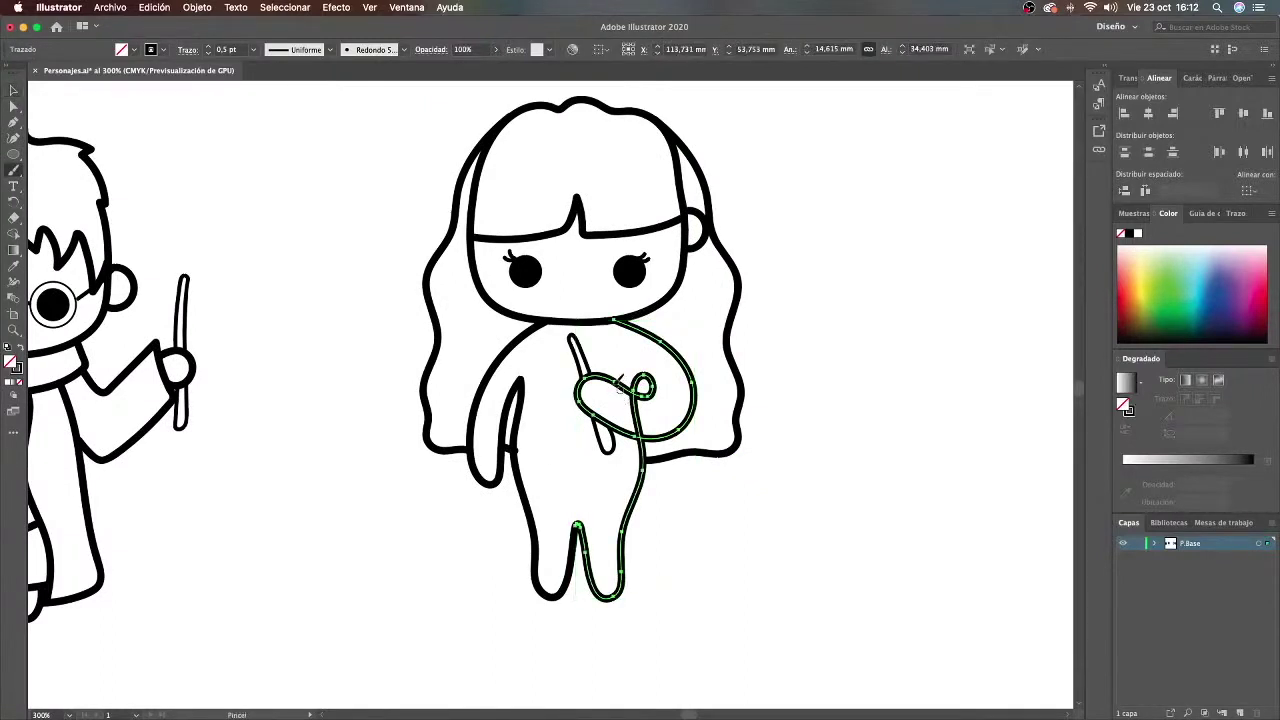
left_click_drag(606, 437, 637, 437)
key("super+z")
Step: Redraw the hanging arm as a sleeve with a straight cuff and reshape the adjoining body outline
left_click(491, 377, "super")
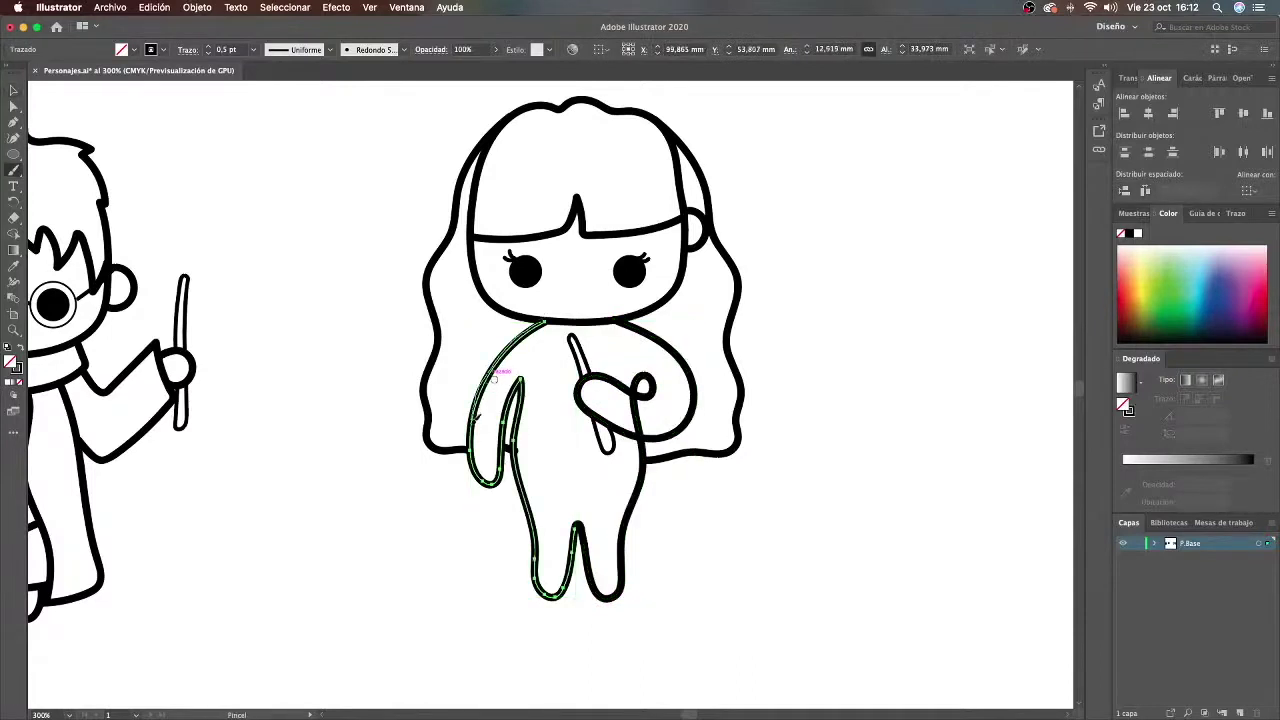
mouse_move(530, 400)
left_mouse_down()
mouse_move(521, 441)
mouse_move(534, 538)
left_mouse_up()
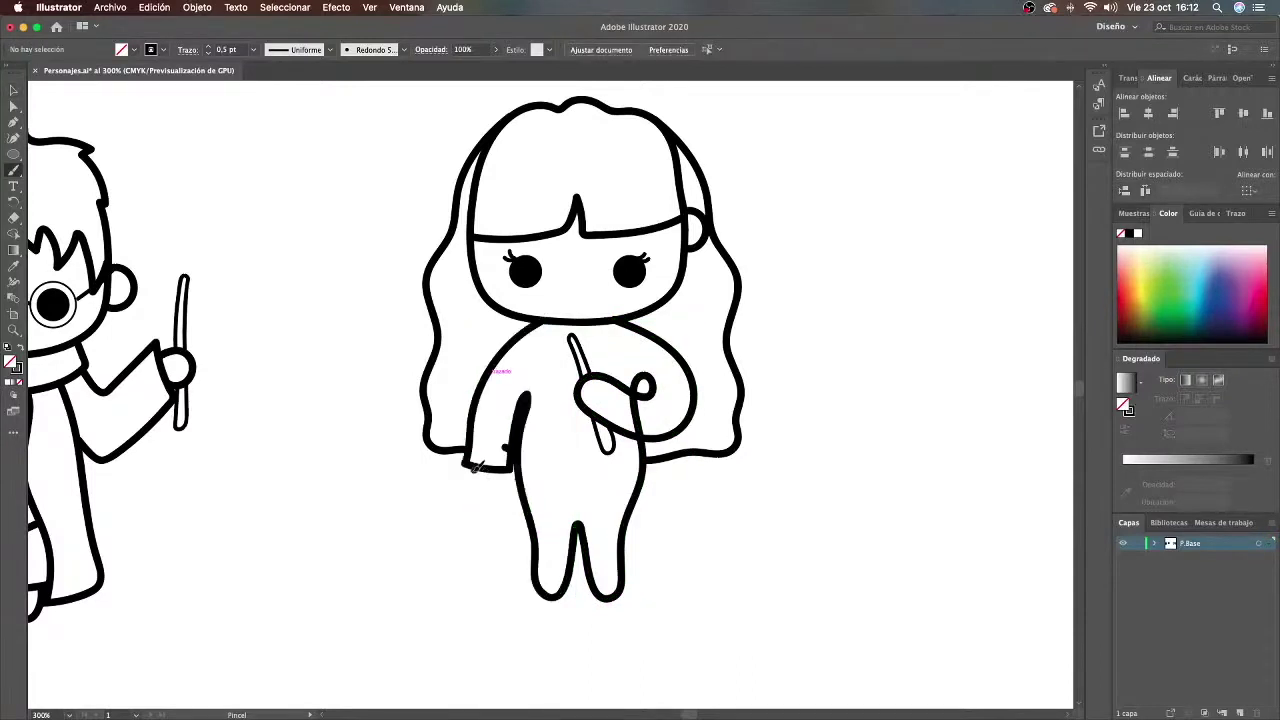
key("super+z")
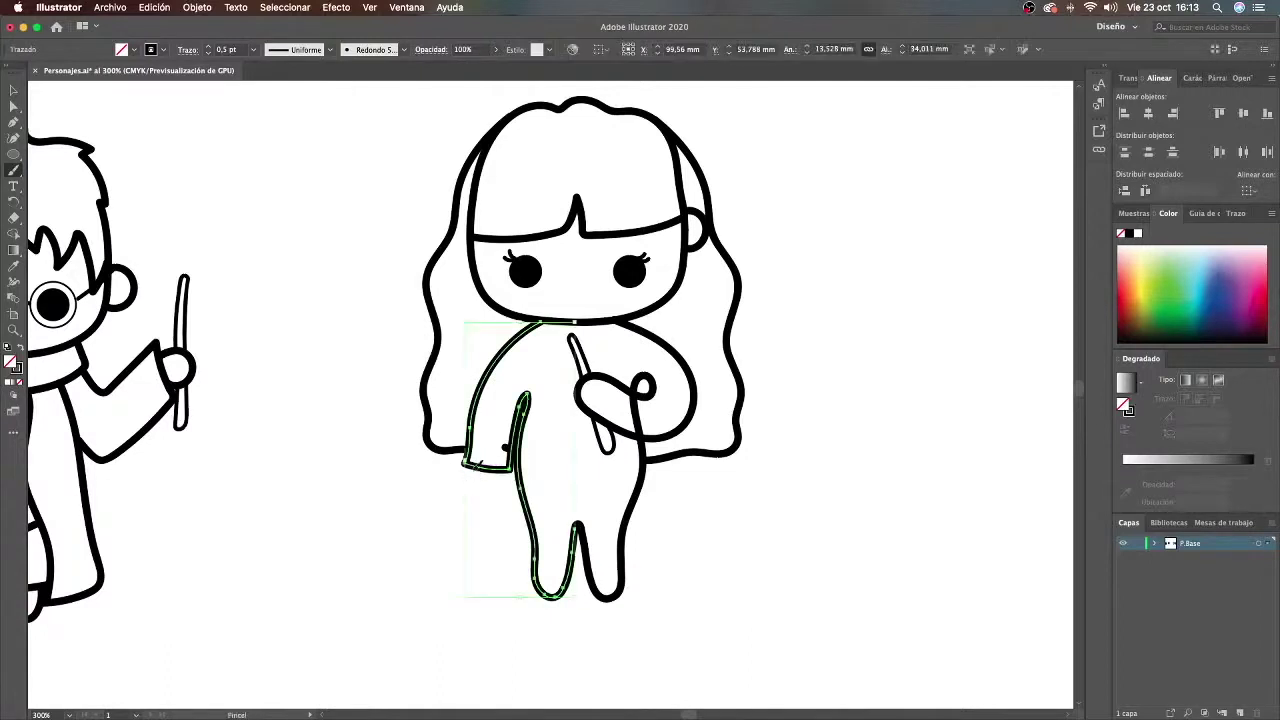
left_click_drag(479, 487, 498, 473)
key("super+z")
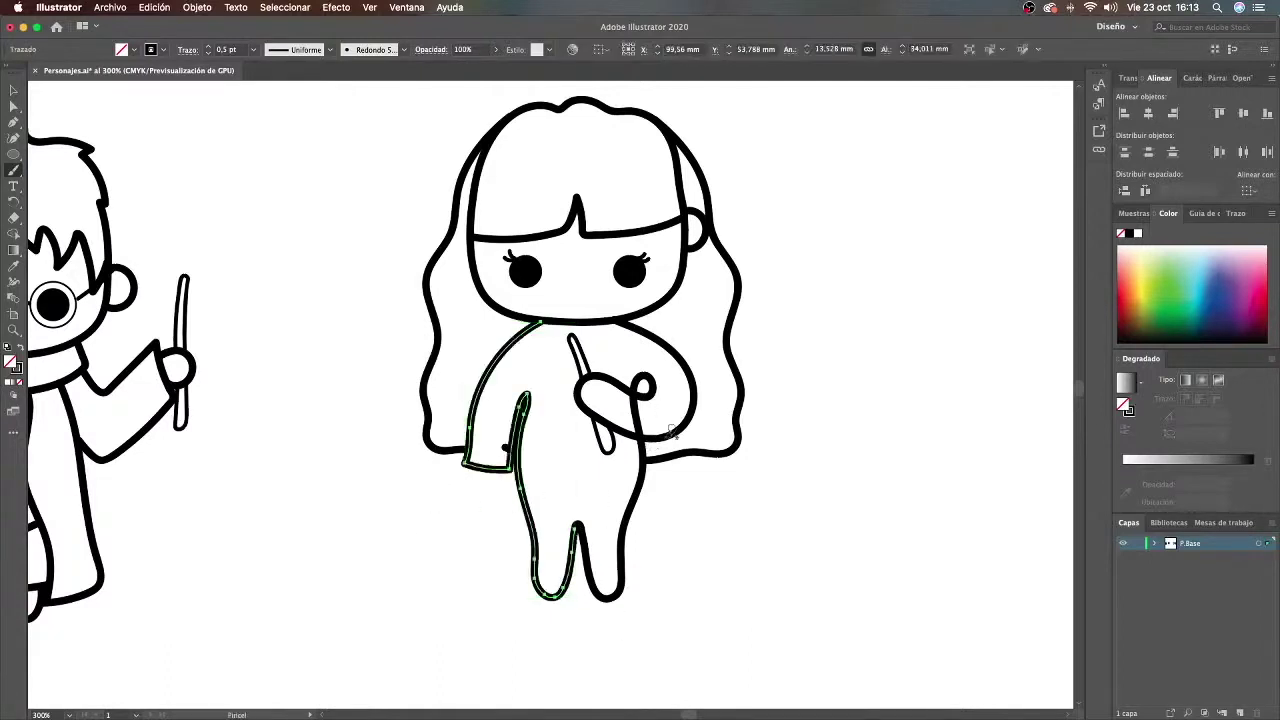
Step: Draw the hand below the cuff, the flared cloak on both sides of the legs, and one front edge up to the neck
left_click_drag(679, 571, 622, 580)
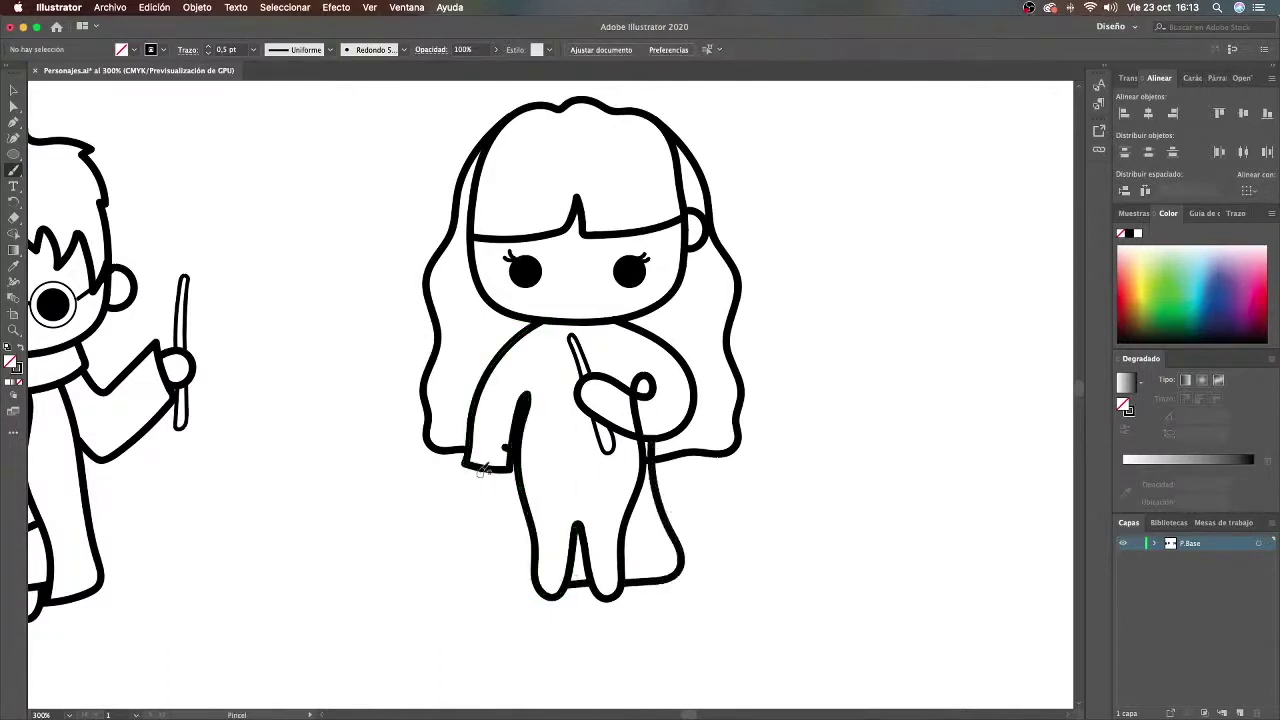
left_click_drag(498, 576, 540, 584)
left_click_drag(556, 323, 537, 586)
left_click_drag(551, 357, 533, 526)
key("super+z")
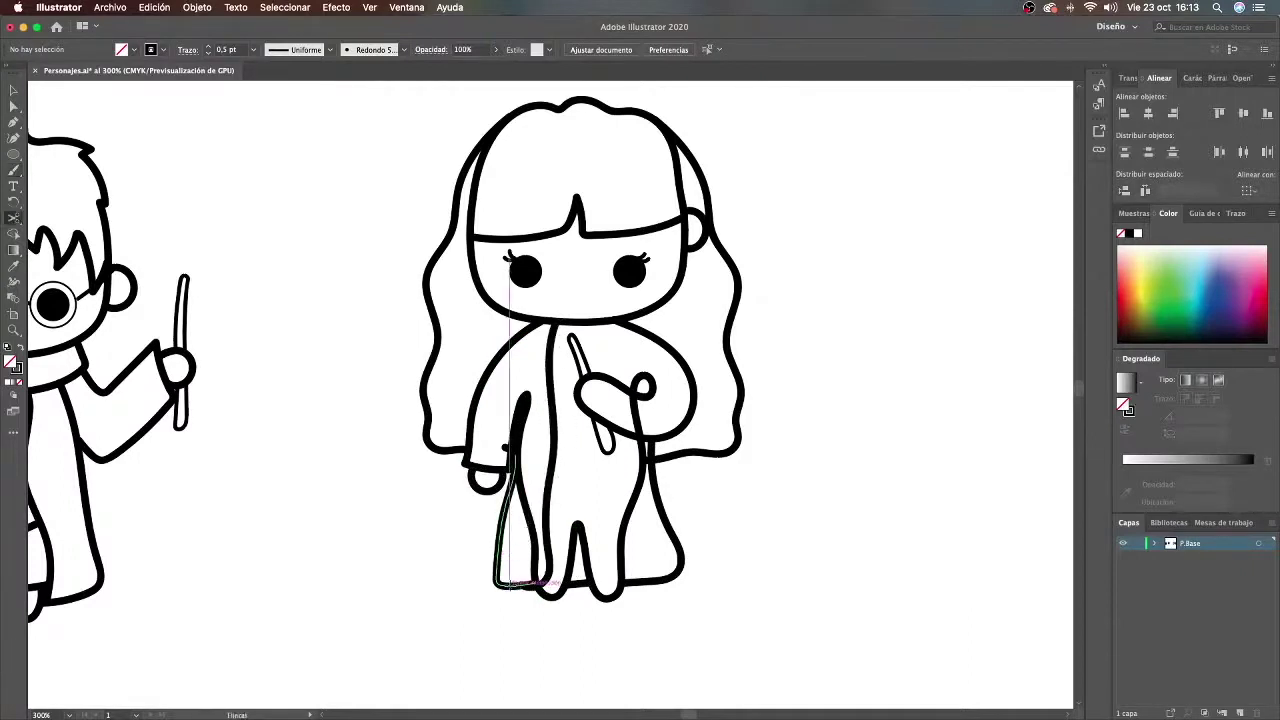
Step: Cut the cloak hem beside the leg, delete the surplus piece, and join the cloak's side and front edge with a brush stroke
left_click(515, 586)
key("minus")
left_click(540, 588)
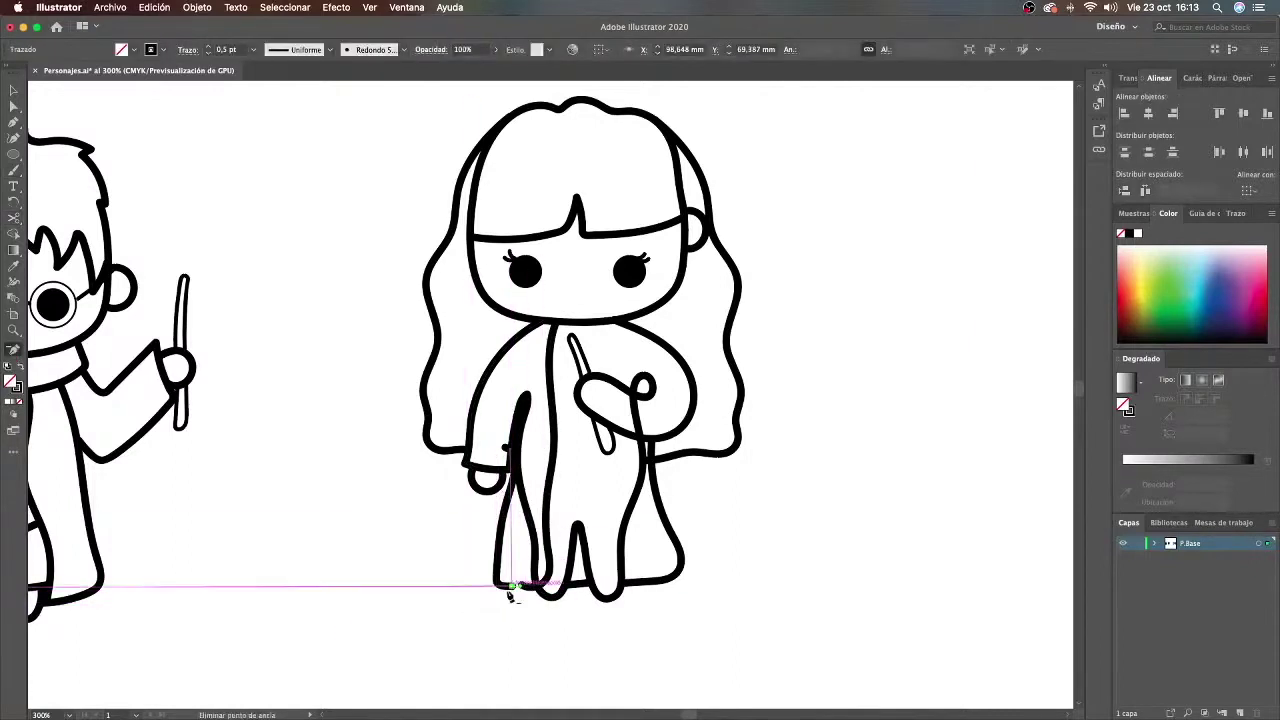
key("BackSpace")
key("v")
left_click(498, 584)
left_click(530, 586, "shift")
key("b")
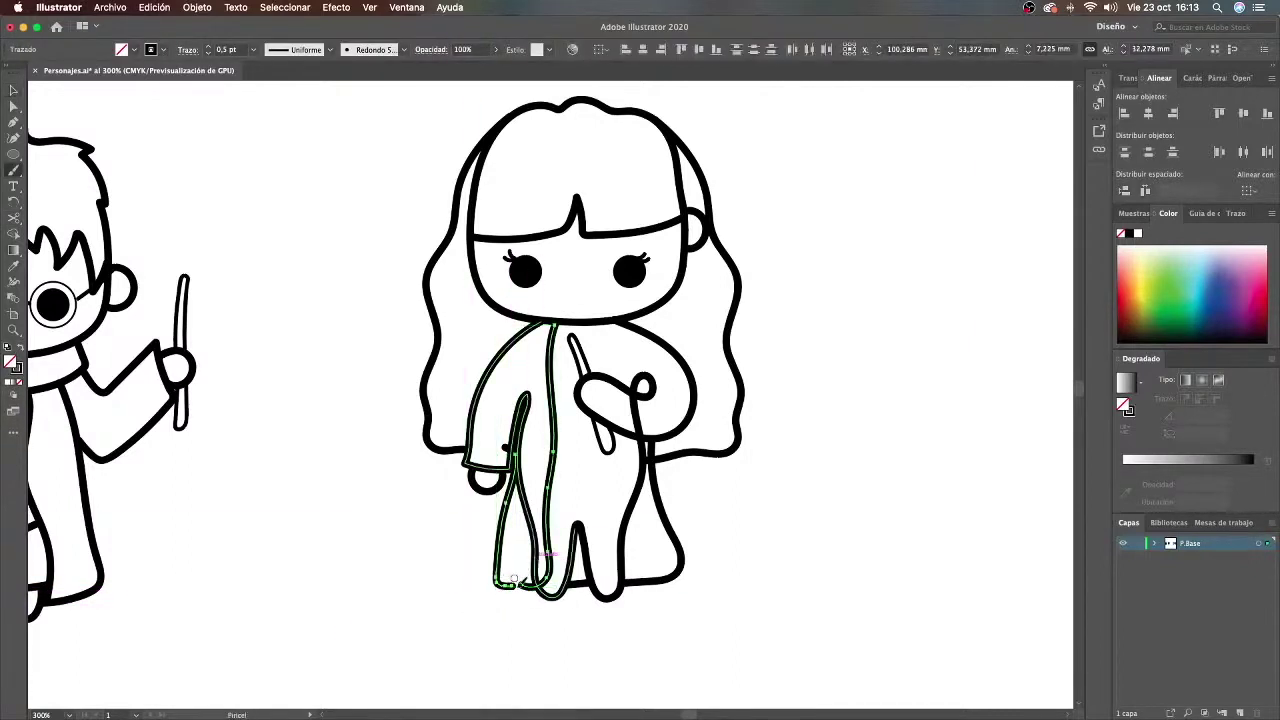
left_click_drag(514, 585, 538, 587)
Step: Draw the cloak's opposite front edge from hem to neck and add a lapel line along each side of the opening
left_click(617, 586, "super")
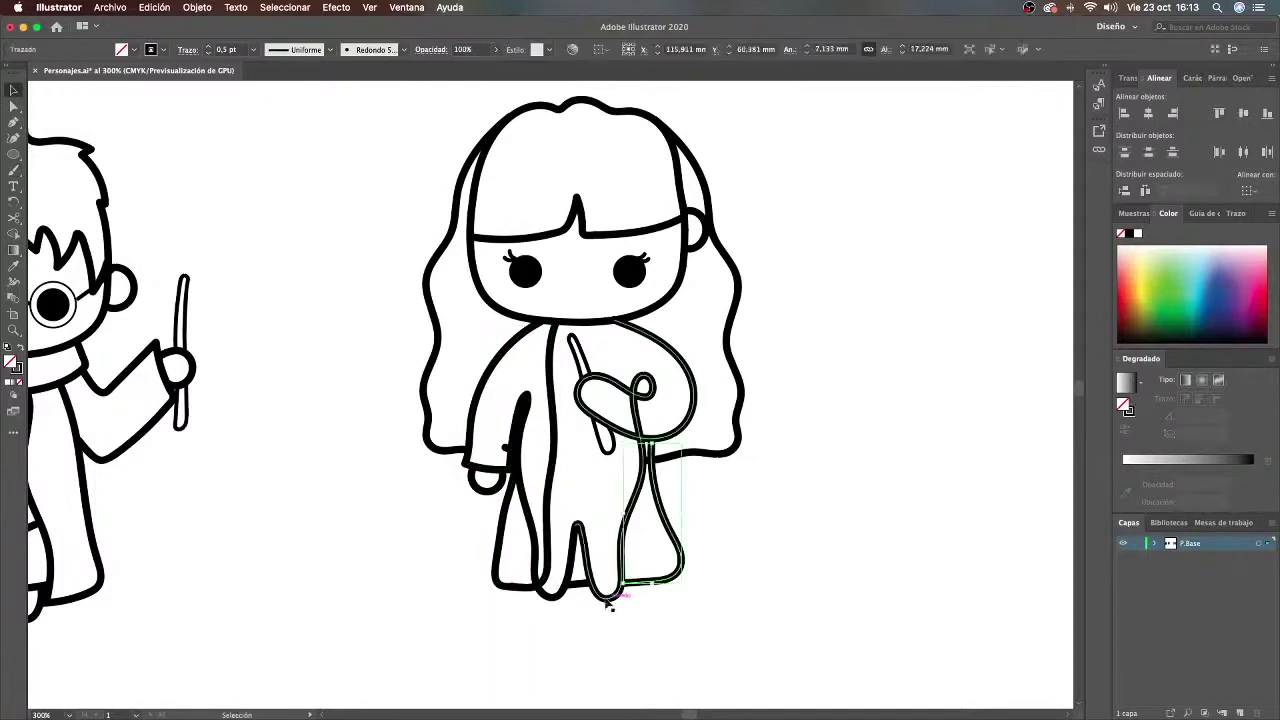
left_click_drag(623, 477, 617, 365)
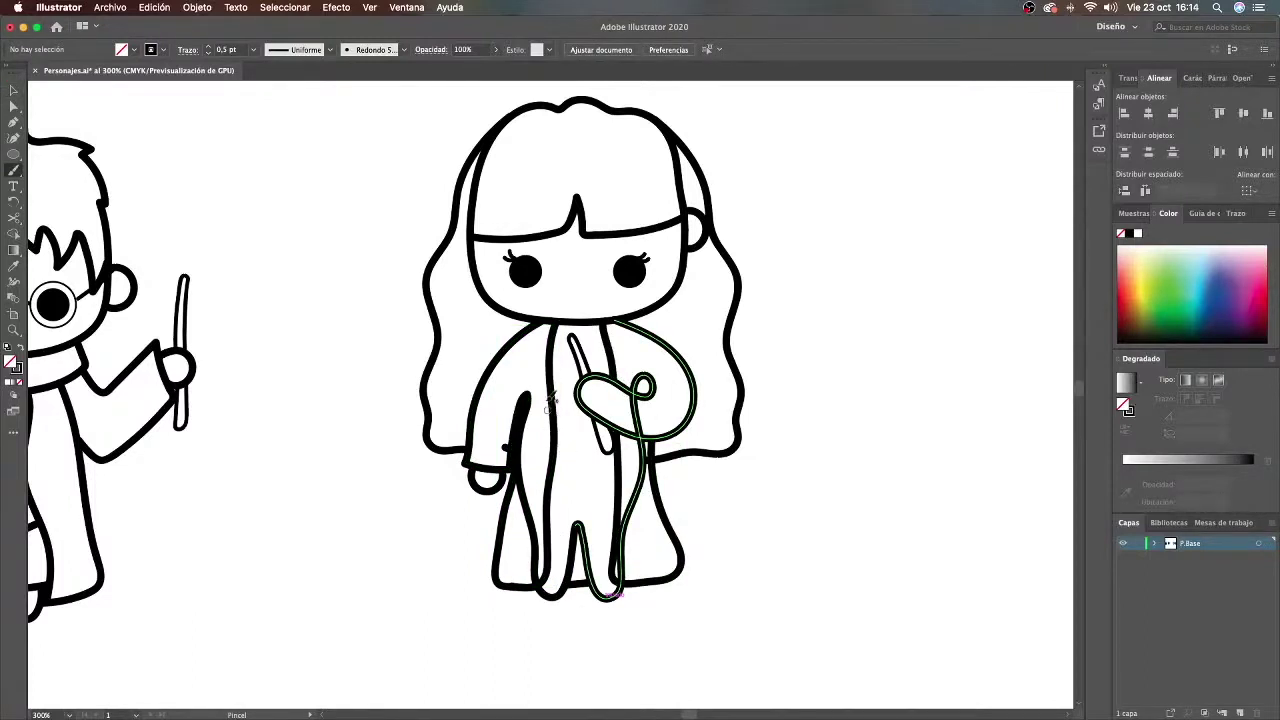
left_click_drag(532, 334, 531, 325)
key("a")
left_click_drag(549, 457, 549, 473)
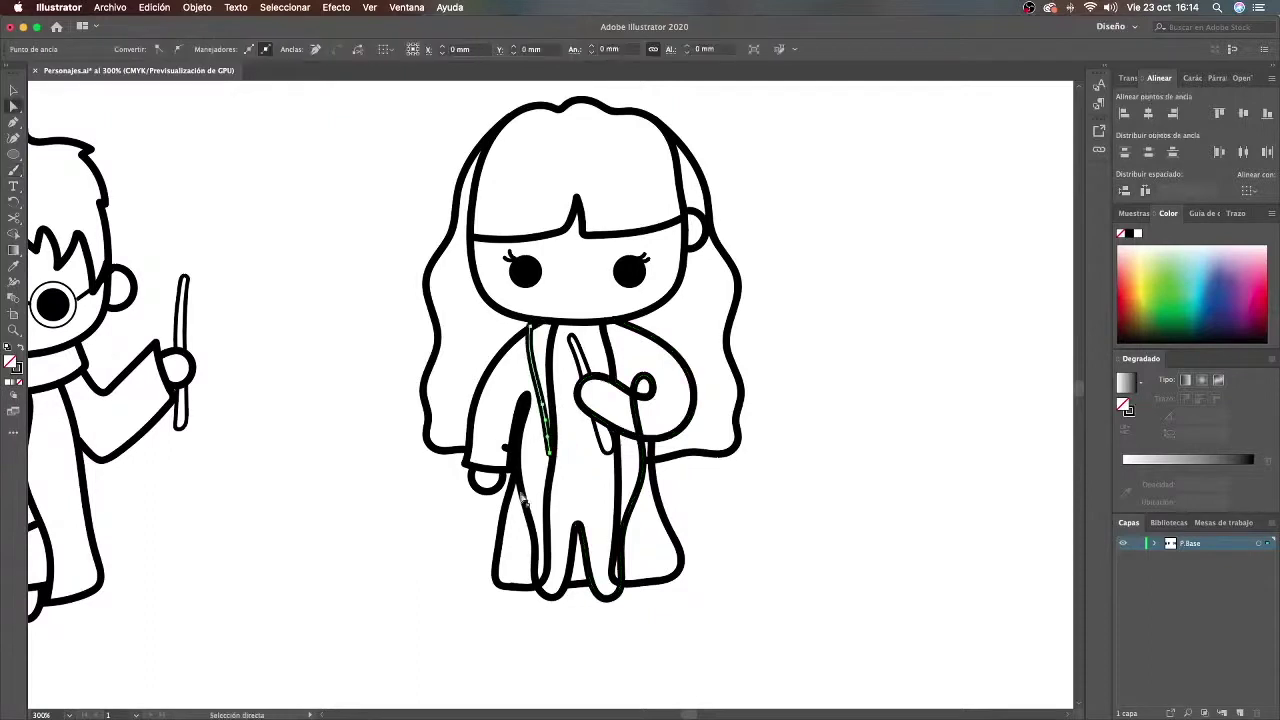
left_click(631, 468, "shift")
key("b")
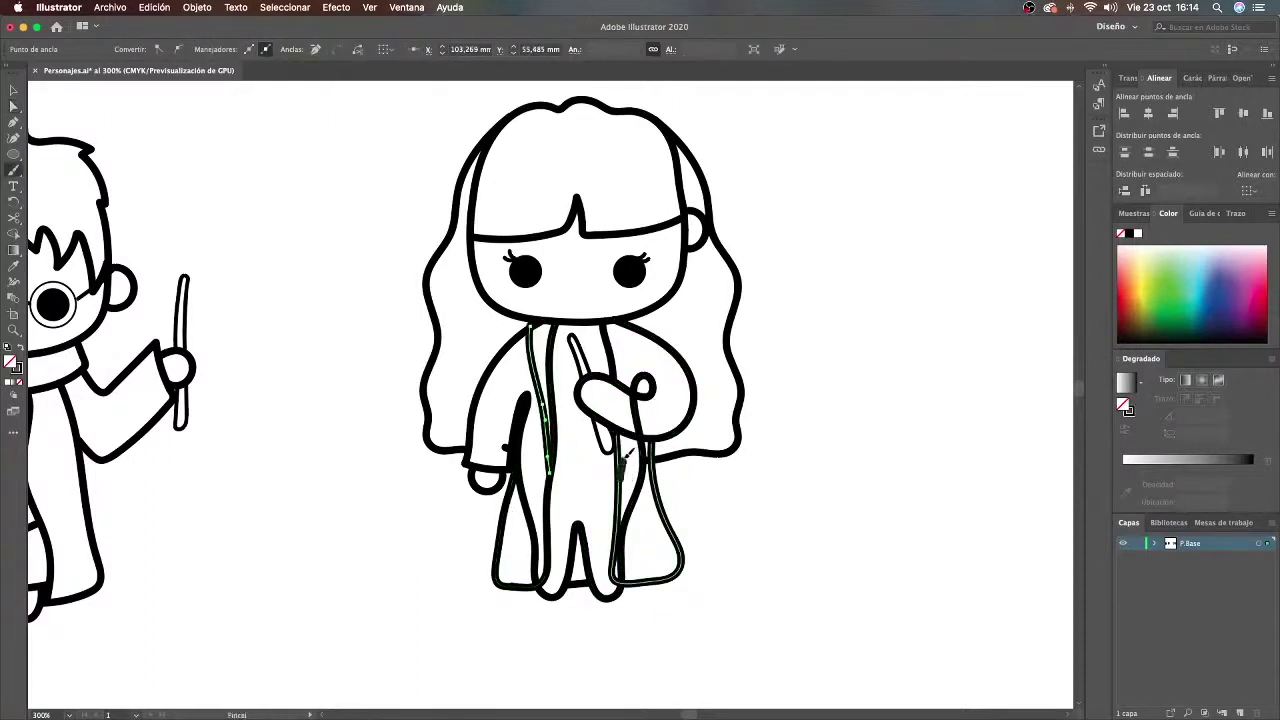
left_click_drag(627, 453, 633, 350)
Step: Trim both shoulder lines to start at the lapels and clean up the lapel ends at the neck by removing surplus anchor points
key("a")
left_click(628, 324)
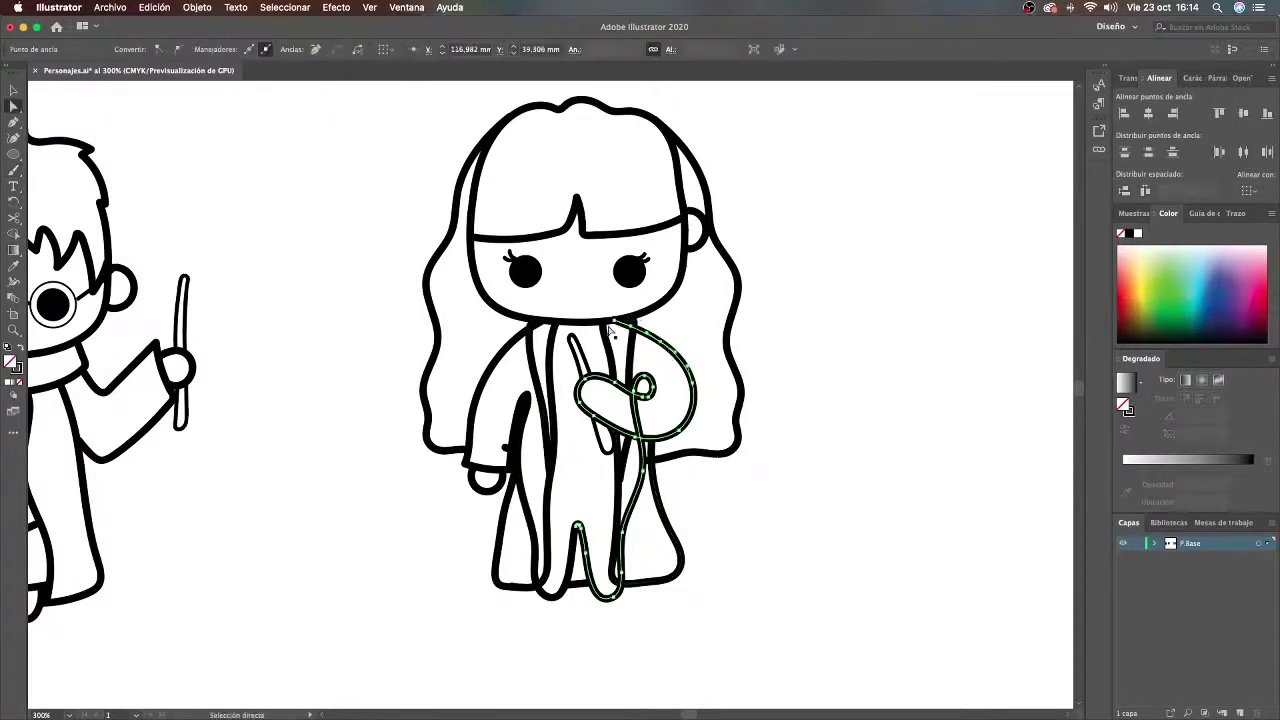
key("minus")
left_click(631, 326)
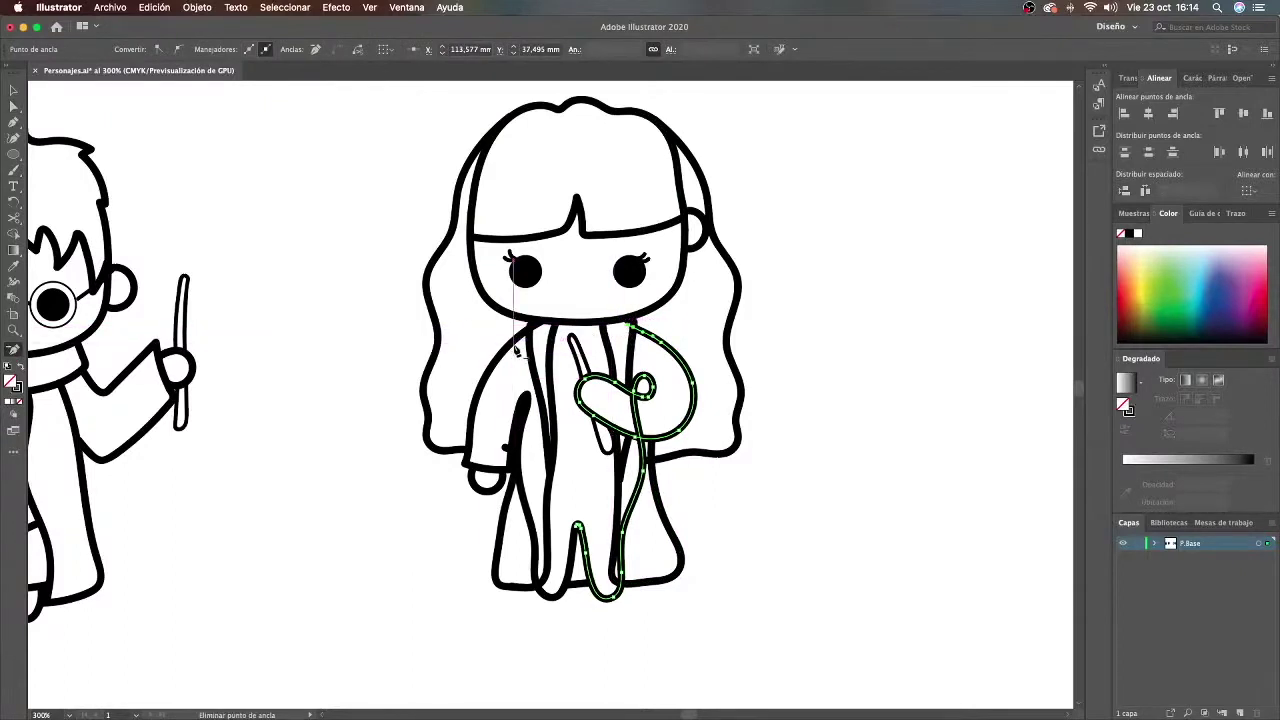
key("a")
left_click(514, 340)
key("minus")
left_click(542, 324)
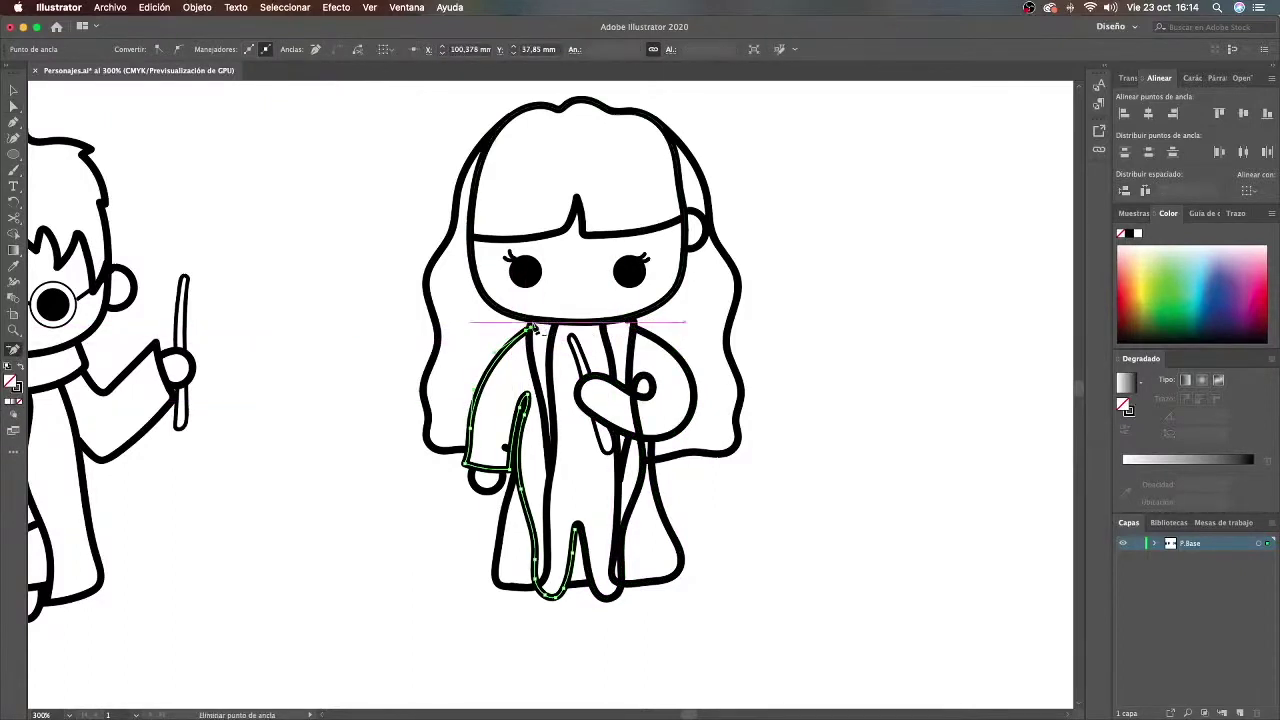
key("a")
left_click(532, 352)
left_click(631, 335)
key("minus")
left_click(632, 323)
key("b")
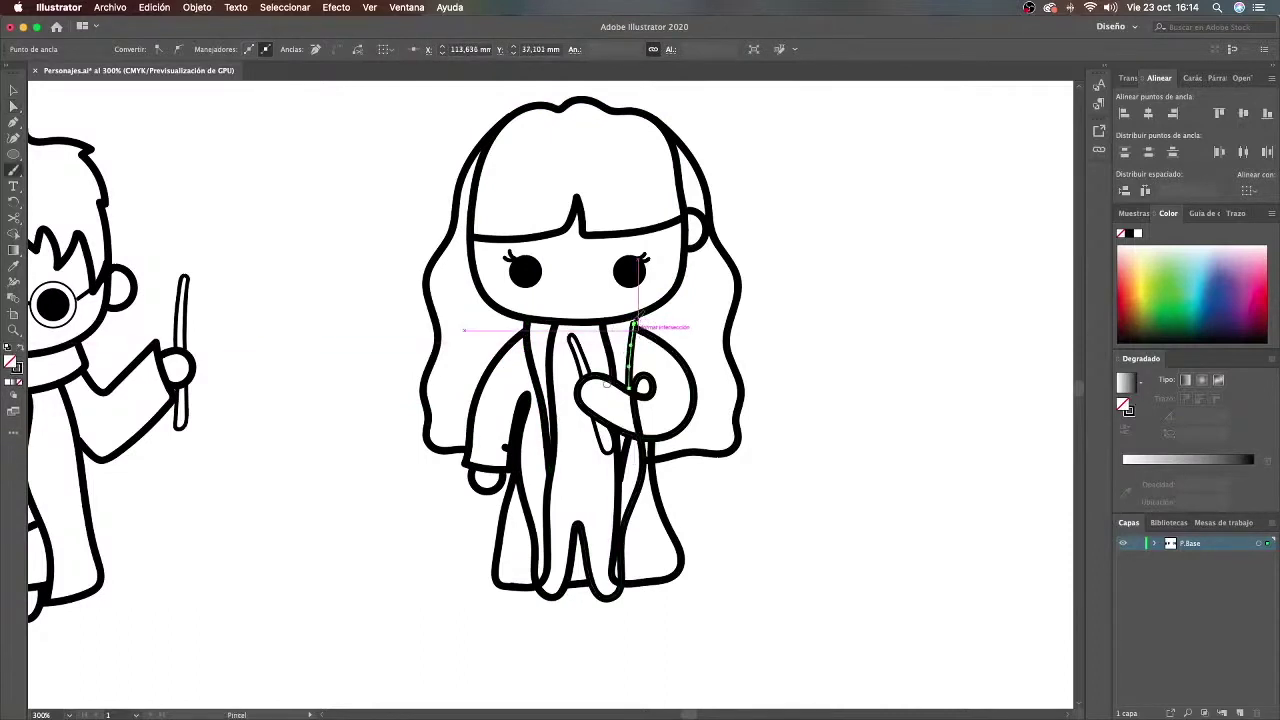
Step: Draw the shirt collar and neckline, the sweater hem and the skirt hem between the cloak's front edges
key("super+shift+a")
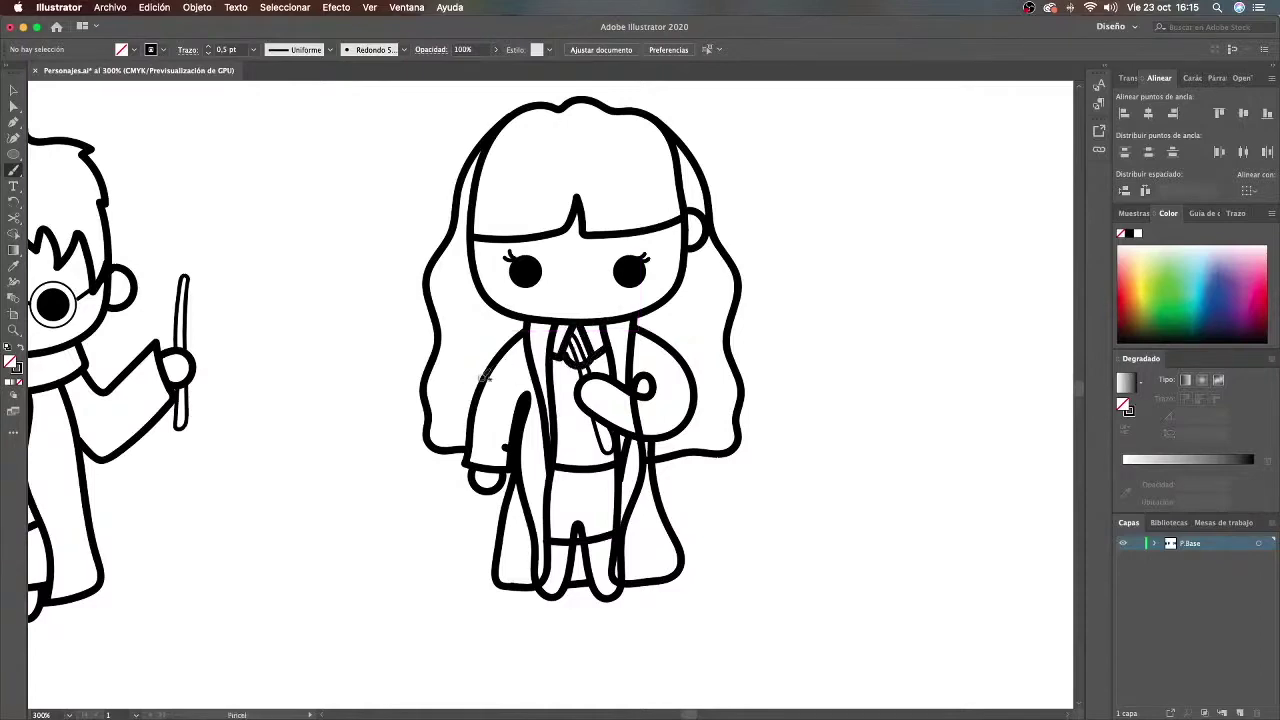
scroll(577, 365, "up", 5)
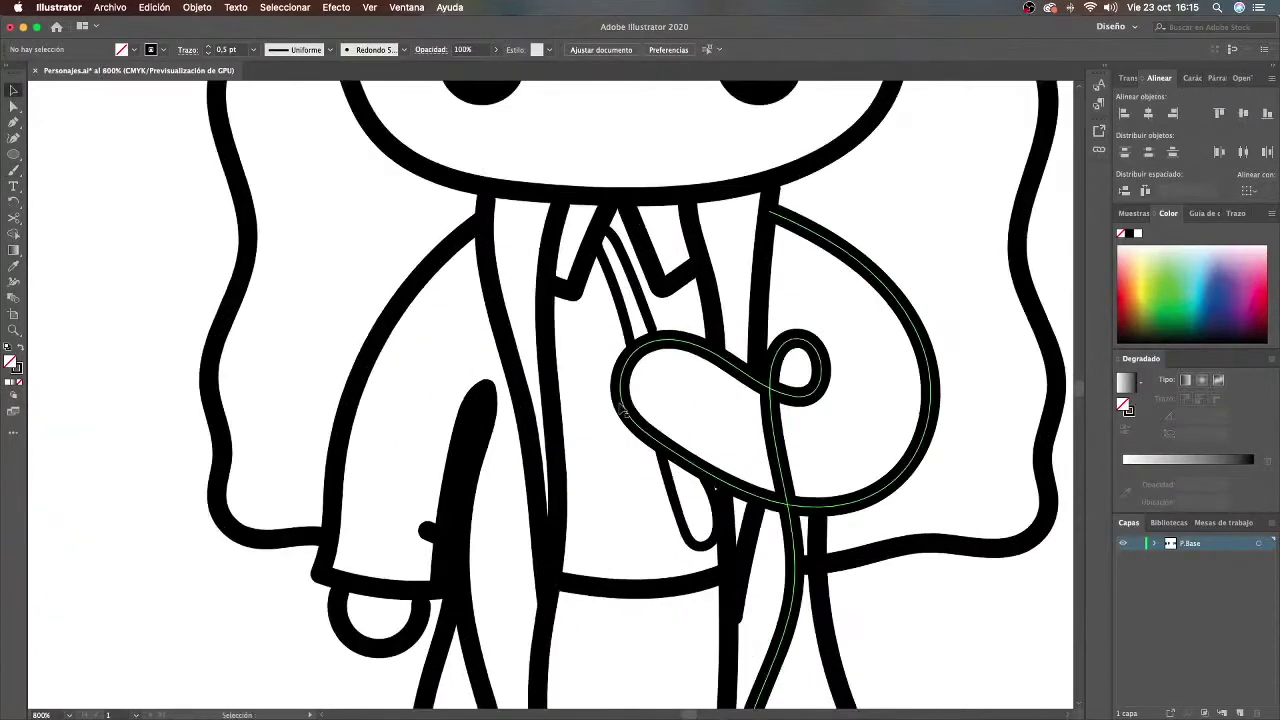
left_click_drag(530, 337, 572, 352)
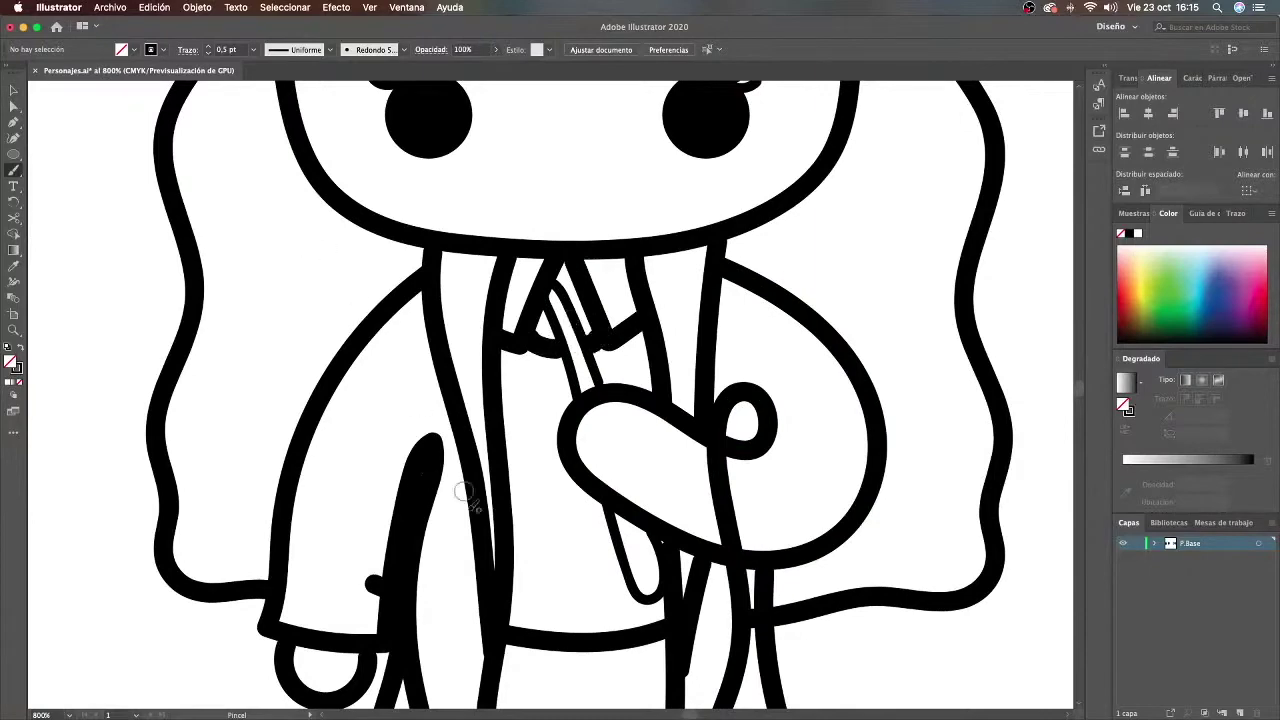
scroll(421, 403, "down", 2)
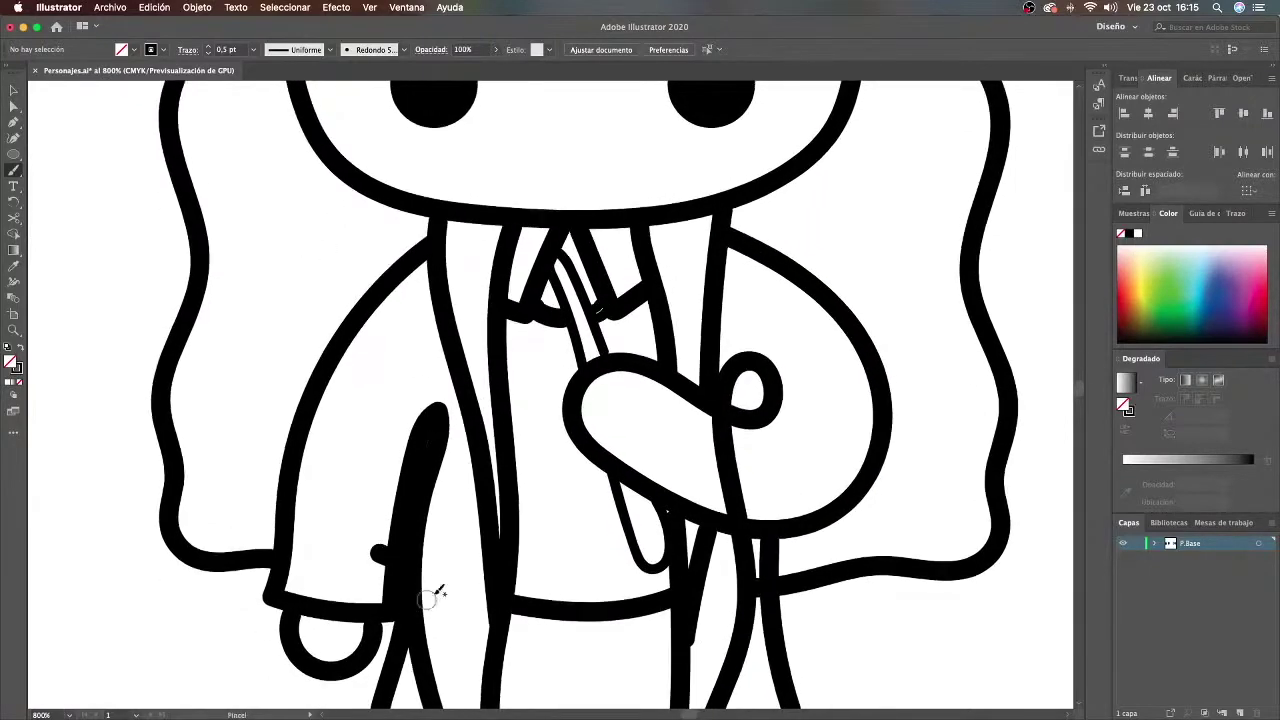
mouse_move(487, 647)
left_mouse_down()
mouse_move(607, 542)
mouse_move(524, 614)
left_mouse_up()
Step: Delete the stray hair end that sticks out inside the hanging sleeve
key("a")
left_click(424, 522)
key("Delete")
key("Delete")
key("super+minus")
key("super+minus")
key("super+minus")
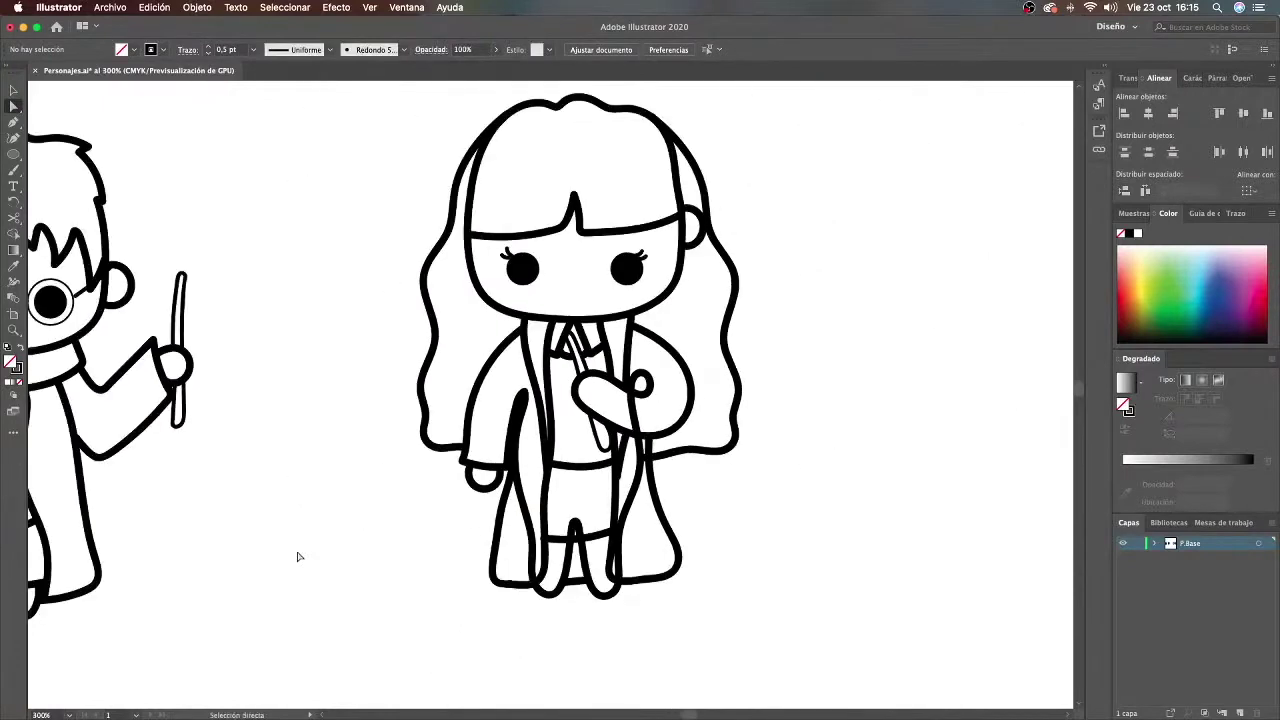
Step: Reshape the end of the bent arm into a sleeve cuff and draw the hand gripping the wand
key("v")
left_click(591, 412)
key("b")
left_click_drag(603, 375, 611, 425)
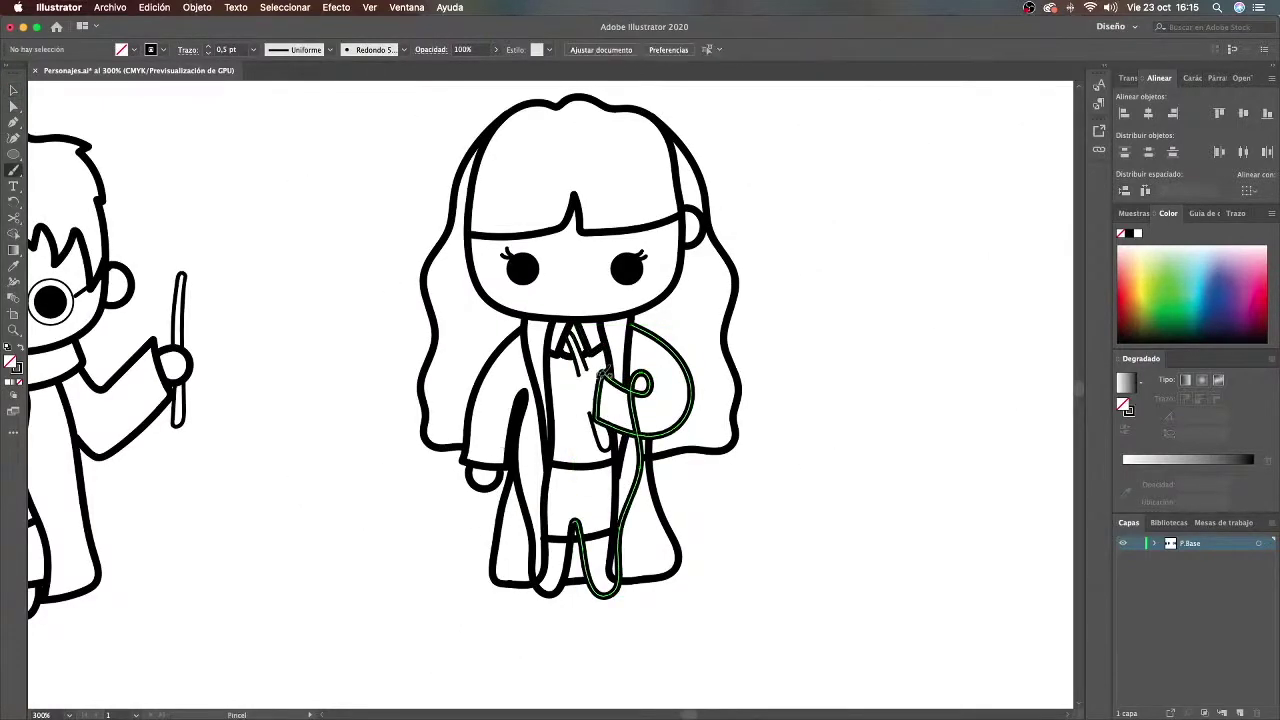
key("a")
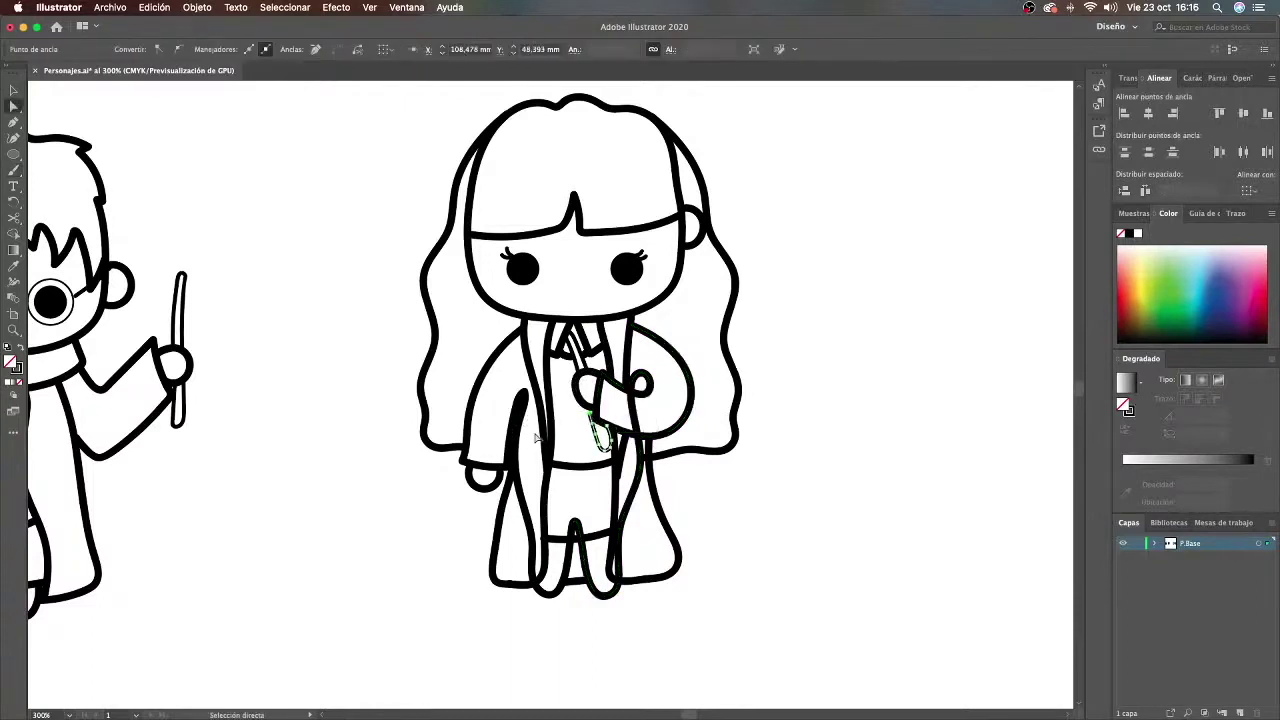
Step: Draw a small smile on the girl's face with a 0,25 pt stroke
key("b")
left_click_drag(509, 257, 503, 249)
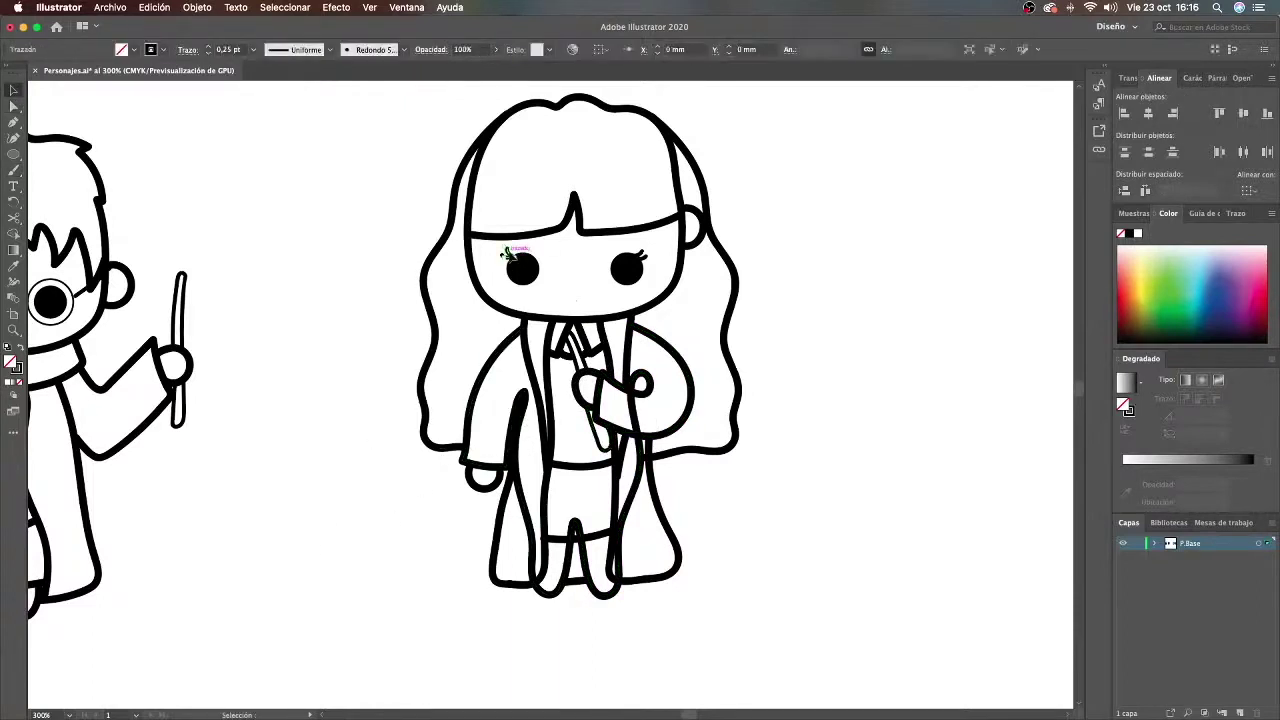
key("super+z")
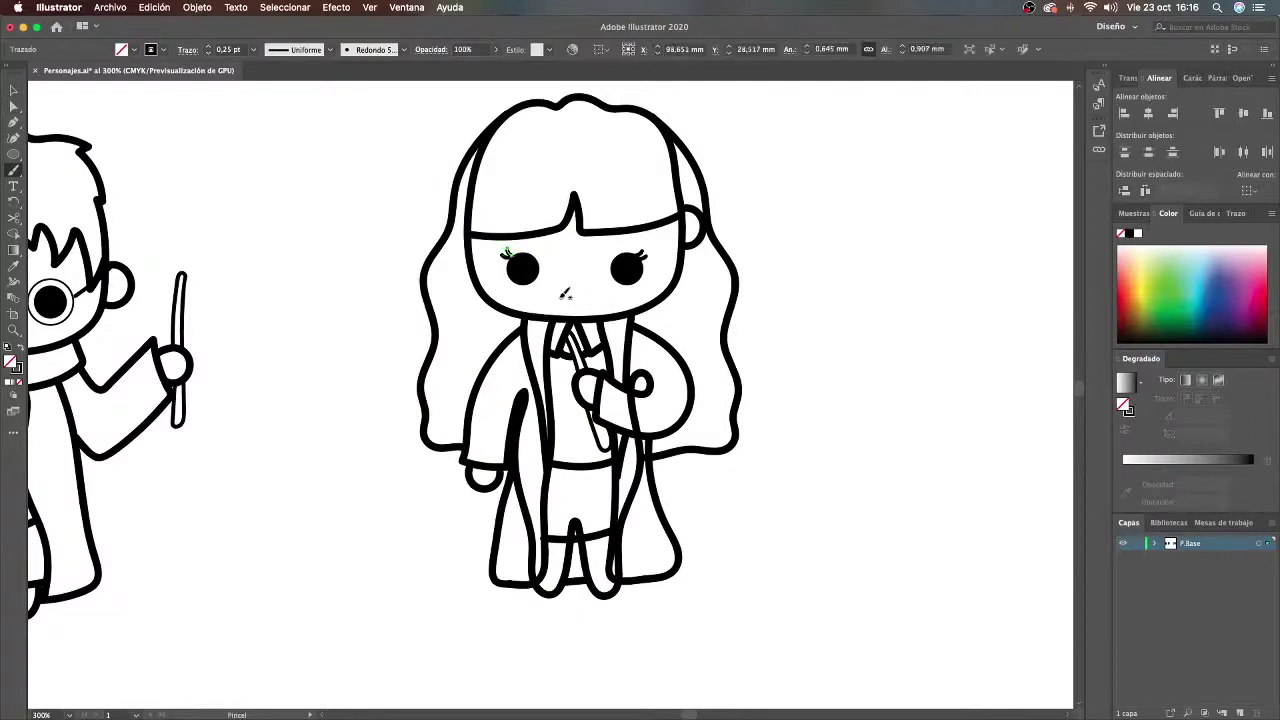
left_click(414, 503, "super")
key("super+minus")
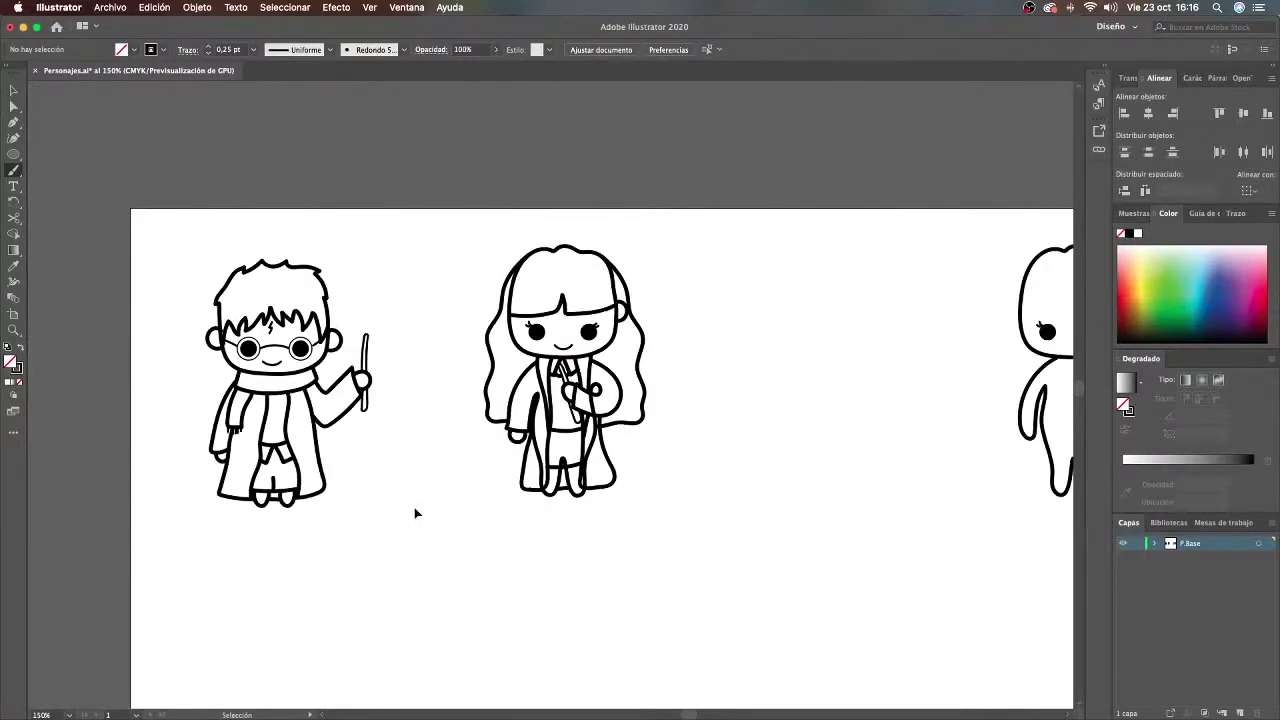
key("super+plus")
key("super+plus")
key("super+plus")
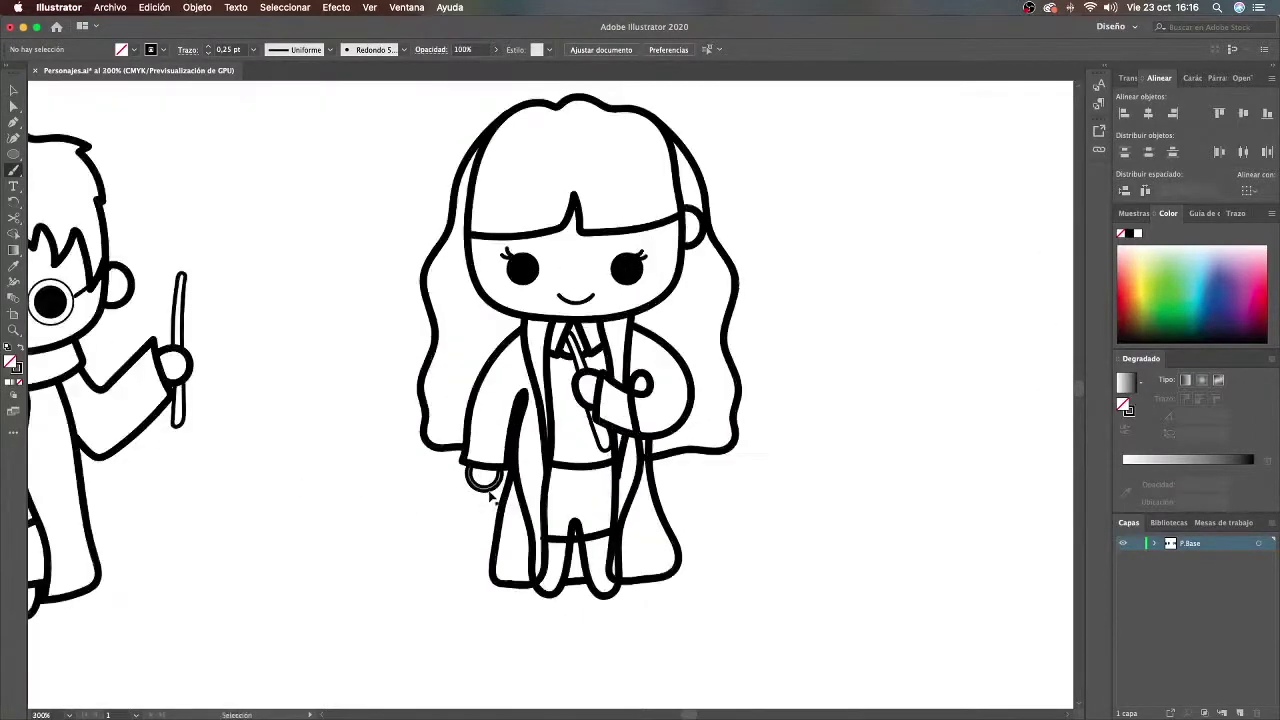
Step: Select all the outlines of the finished girl character and copy them
scroll(503, 563, "down", 1)
key("minus")
key("super+minus")
key("super+minus")
key("v")
key("super+a")
key("super+c")
Step: Switch to Photoshop, paste the girl's outlines as pixels and scale them down to fit between the horizontal guides
key("super+Tab")
key("super+v")
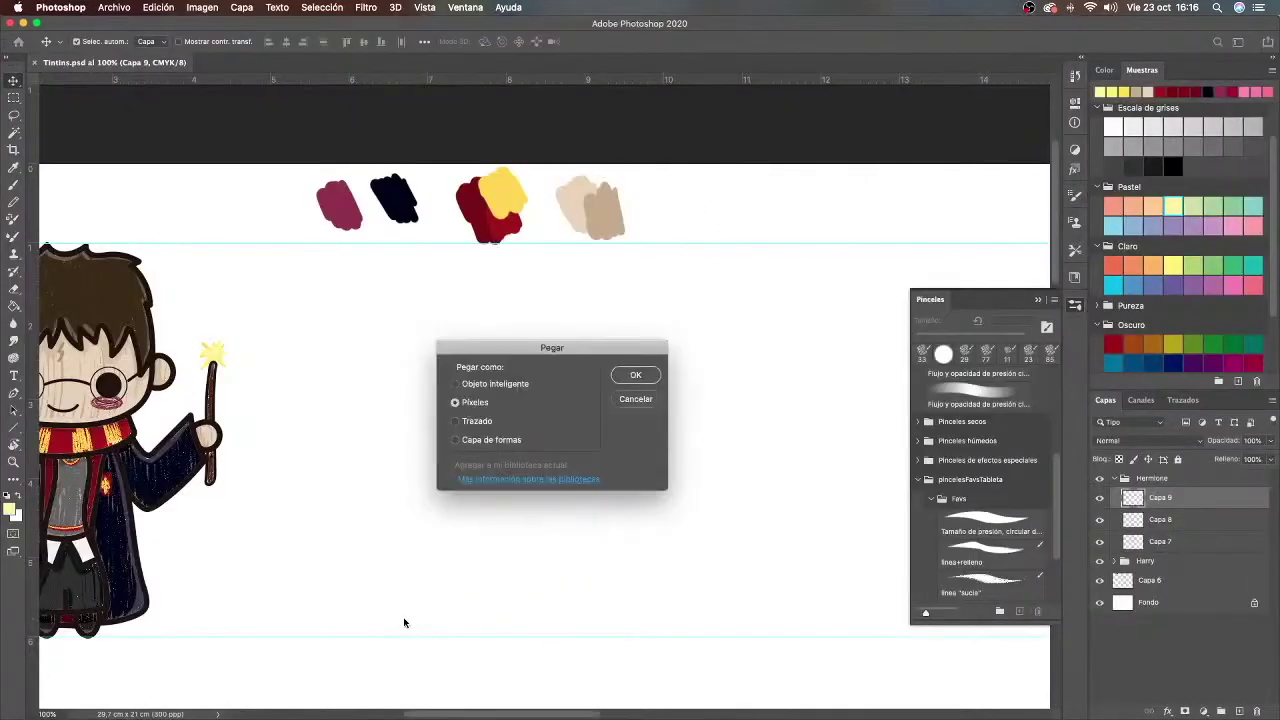
key("Return")
left_click_drag(704, 698, 660, 645)
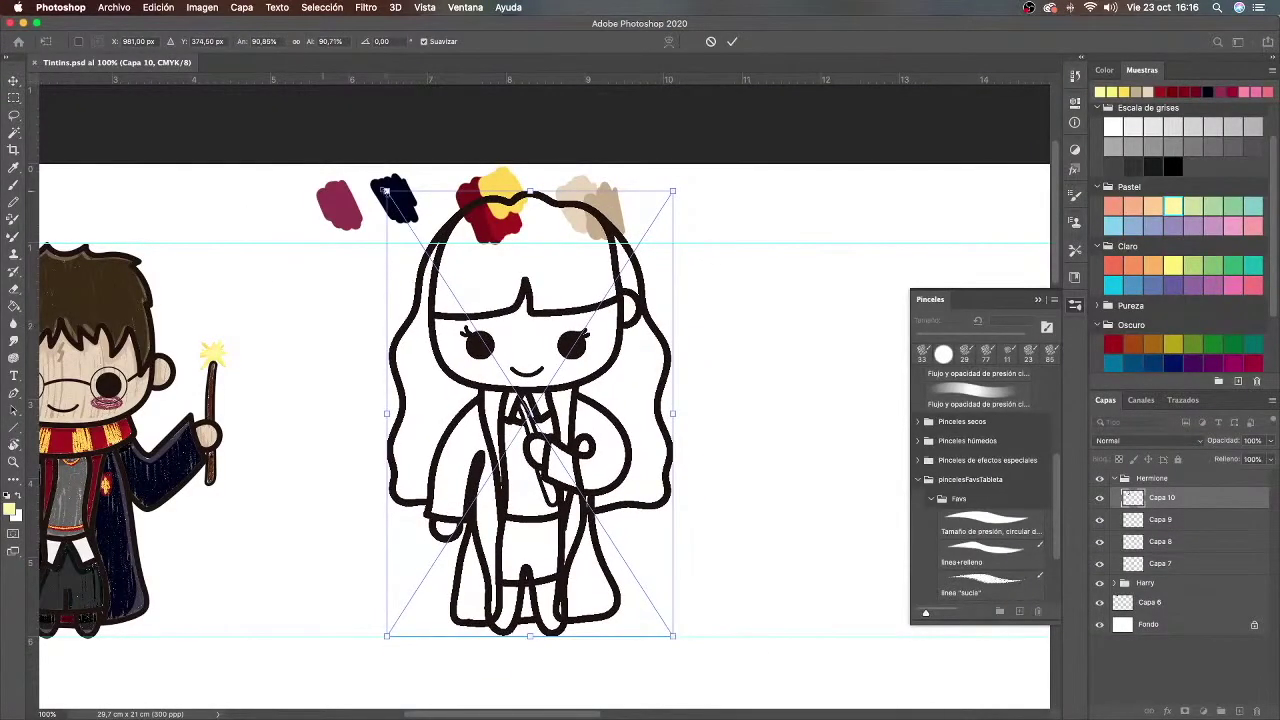
left_click_drag(386, 190, 428, 240)
key("Return")
Step: Hide the Harry group and erase the upper part of the small loop at the bent arm's elbow fold
left_click(1100, 582)
key("super+plus")
key("super+plus")
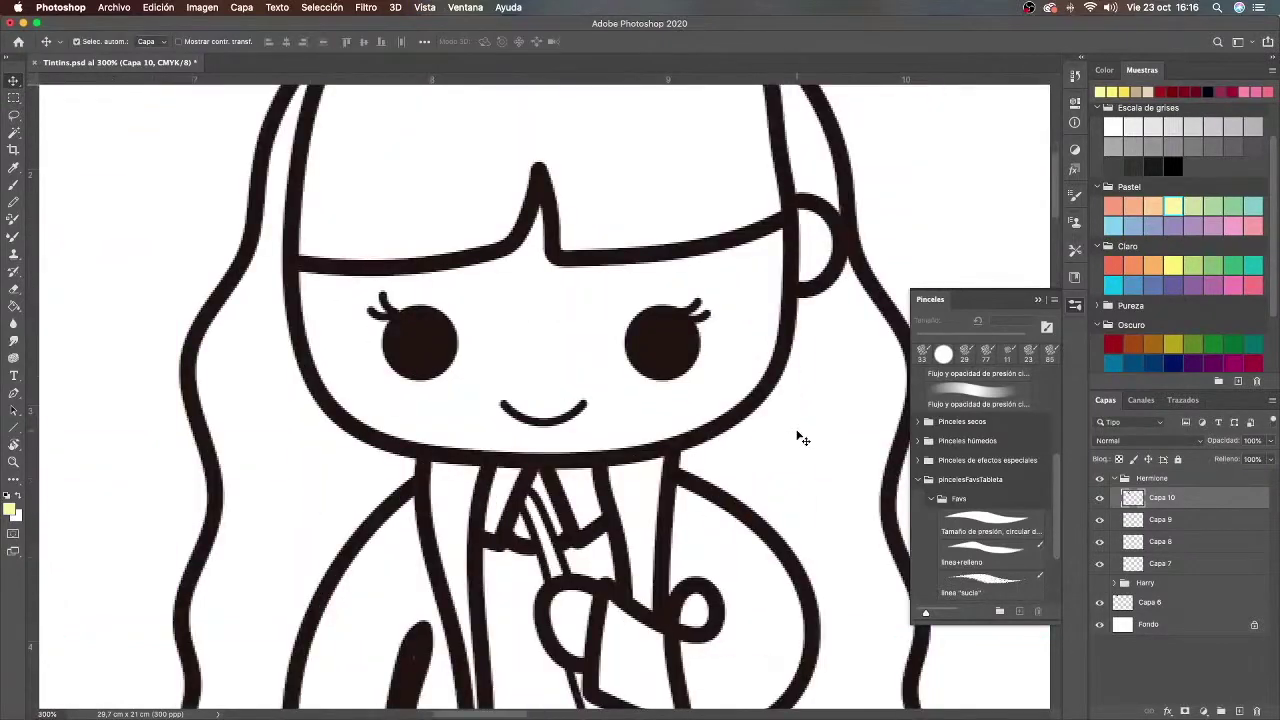
key("b")
scroll(609, 481, "down", 4)
left_click_drag(572, 474, 560, 450)
key("r")
left_click_drag(566, 355, 500, 380)
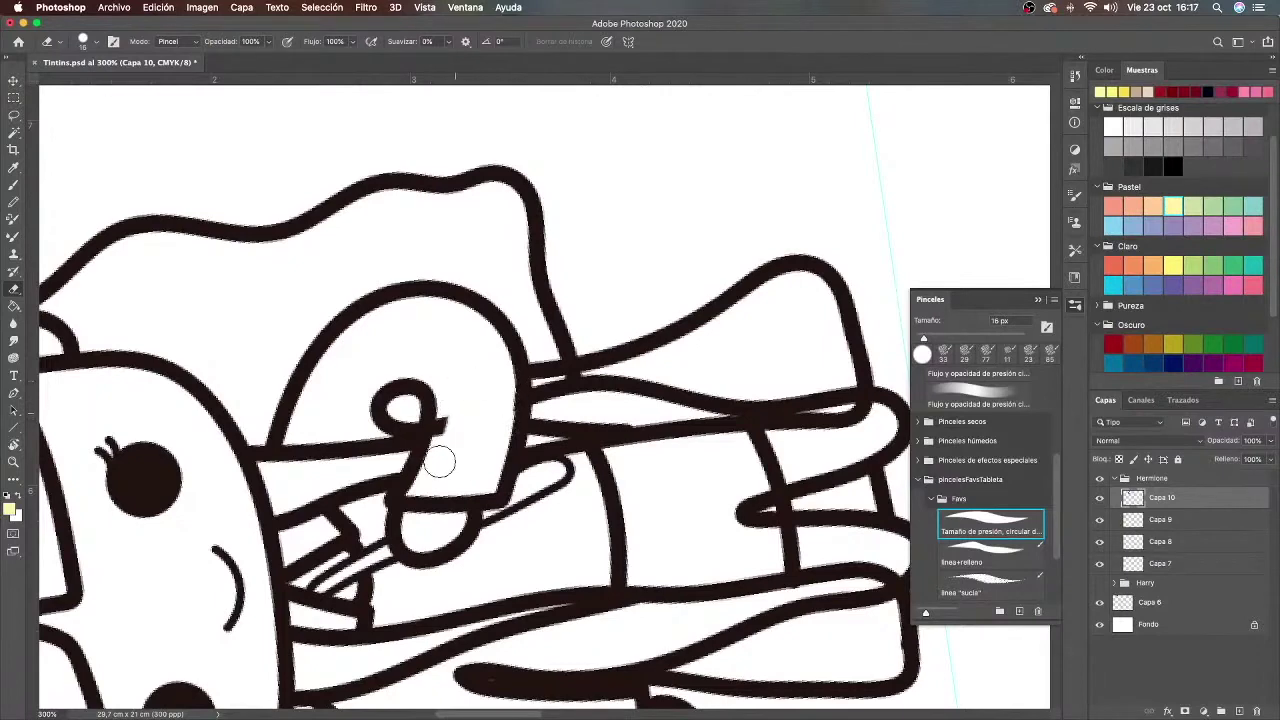
key("Escape")
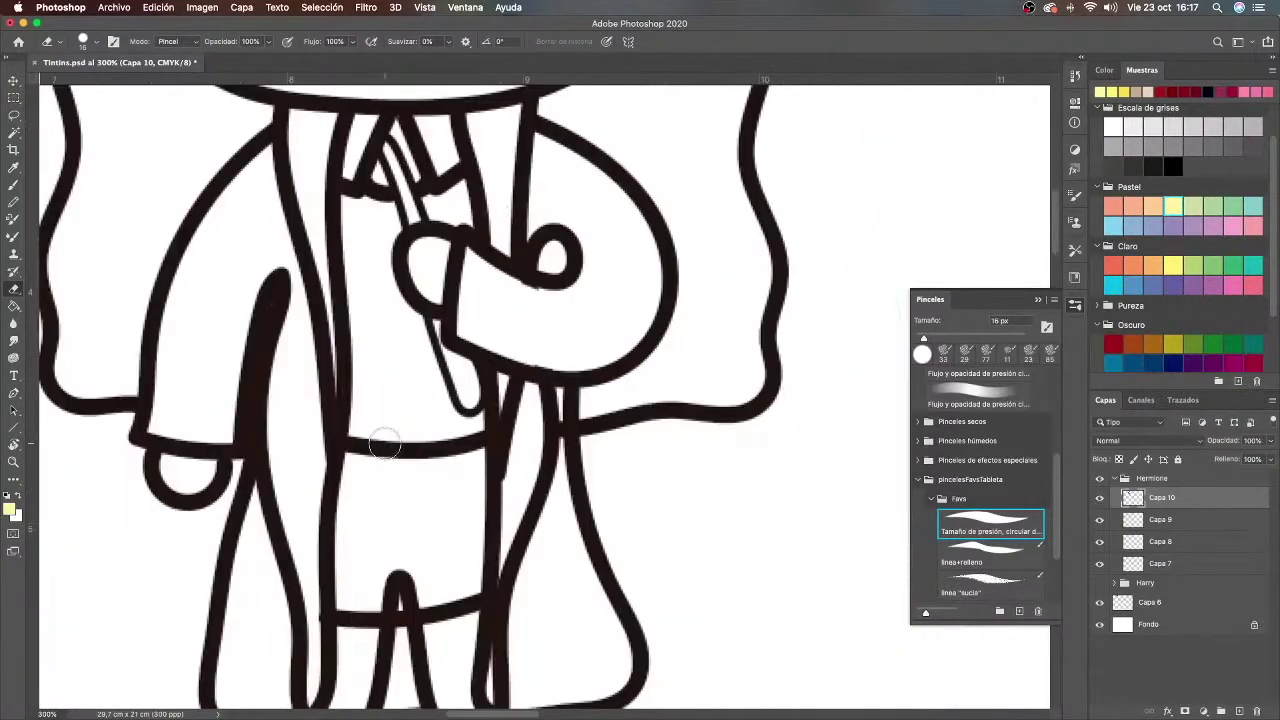
mouse_move(544, 220)
left_mouse_down()
mouse_move(545, 248)
mouse_move(569, 257)
mouse_move(571, 275)
mouse_move(551, 286)
mouse_move(545, 251)
left_mouse_up()
Step: Erase the overlapping coat lines and leftover fragments below the bent arm, inside the open coat panel
key("b")
left_click(525, 277, "alt")
left_click(990, 523)
left_click_drag(354, 533, 407, 442)
key("e")
left_click_drag(596, 368, 591, 448)
left_click_drag(614, 318, 607, 369)
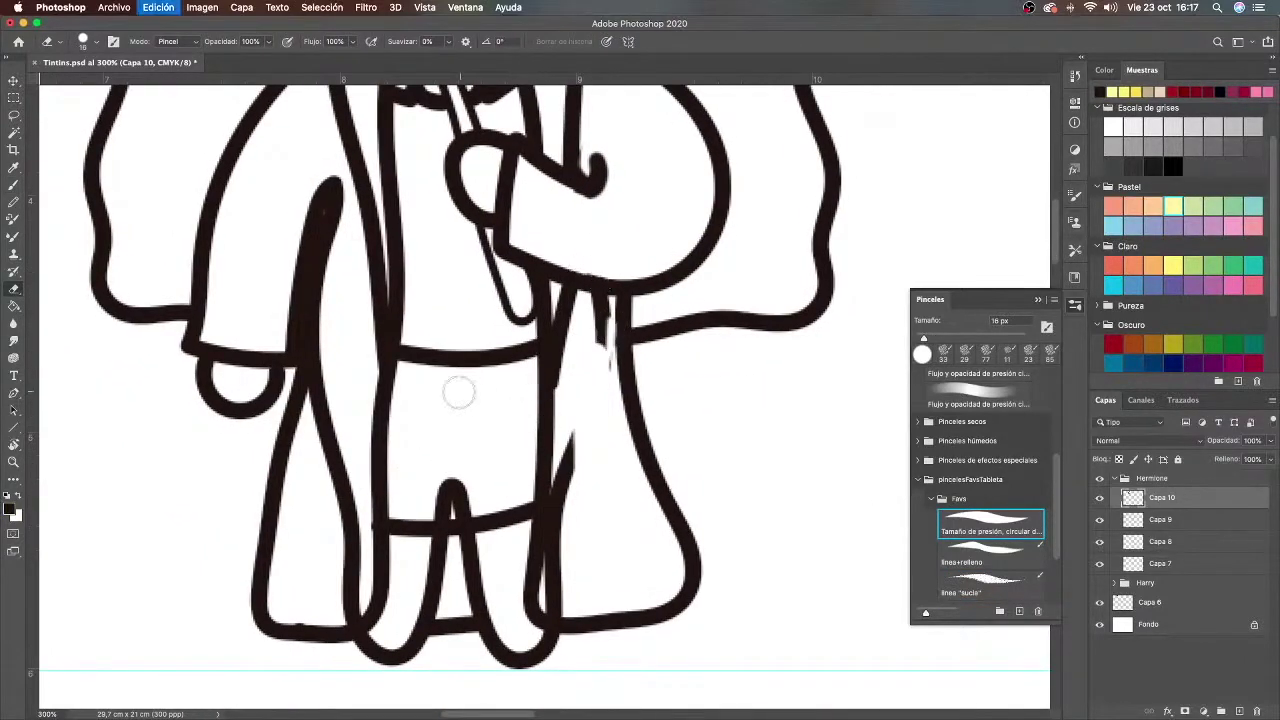
mouse_move(586, 417)
left_mouse_down()
mouse_move(563, 457)
mouse_move(548, 575)
mouse_move(566, 525)
left_mouse_up()
key("super+plus")
key("super+plus")
left_click_drag(621, 195, 566, 400)
left_click_drag(598, 442, 564, 432)
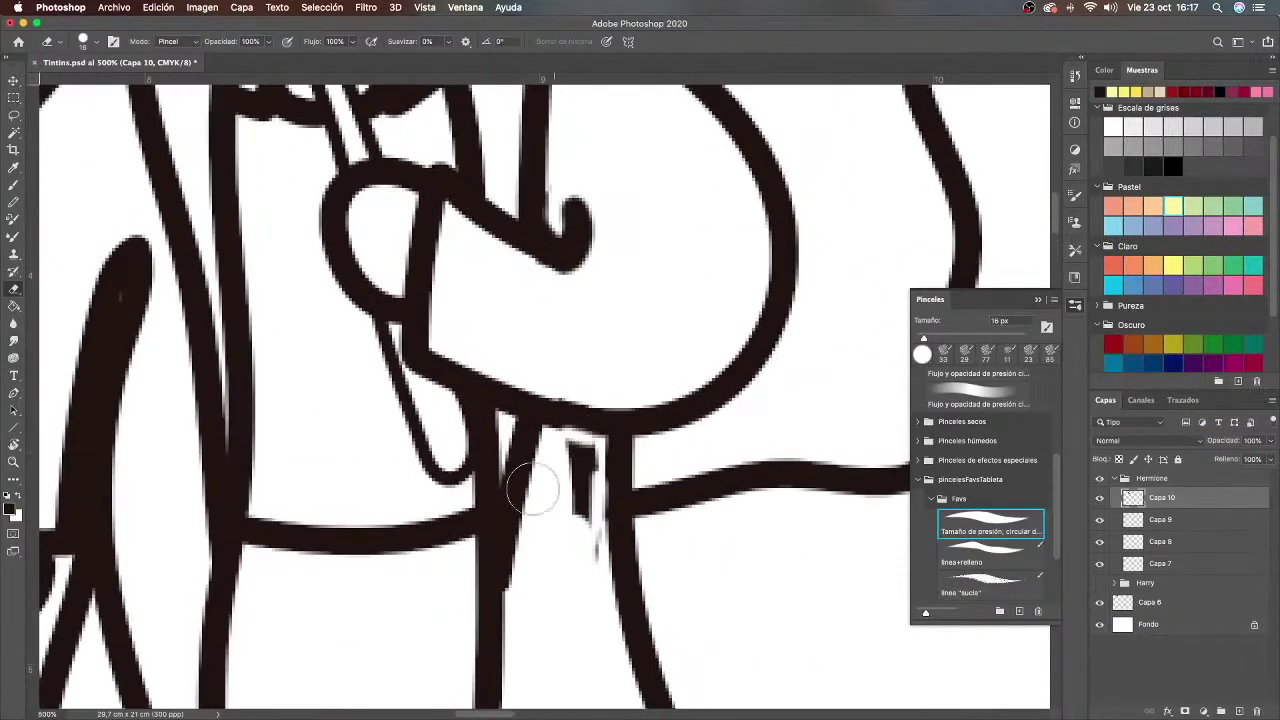
left_click_drag(595, 399, 585, 470)
Step: Erase the arch between the legs where it overlaps the skirt, and the lower end of the coat's extra inner line
scroll(563, 543, "down", 10)
scroll(563, 543, "left", 8)
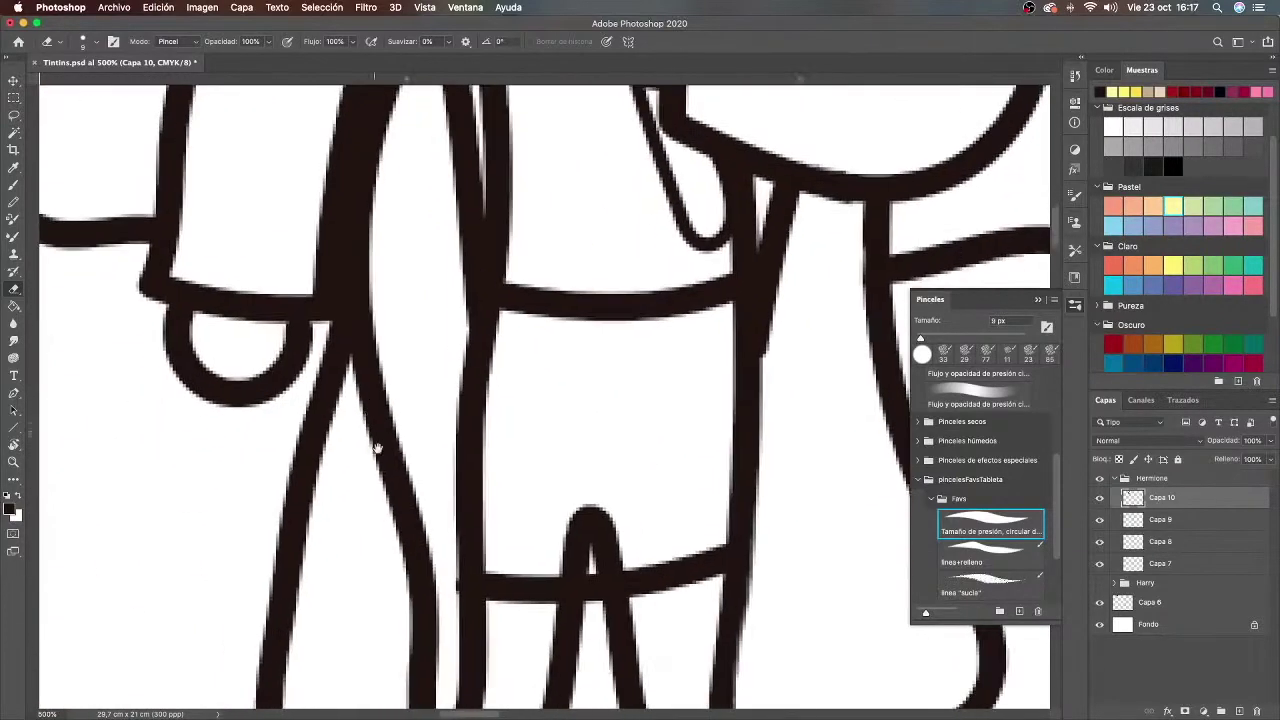
mouse_move(603, 421)
left_mouse_down()
mouse_move(564, 446)
mouse_move(627, 449)
left_mouse_up()
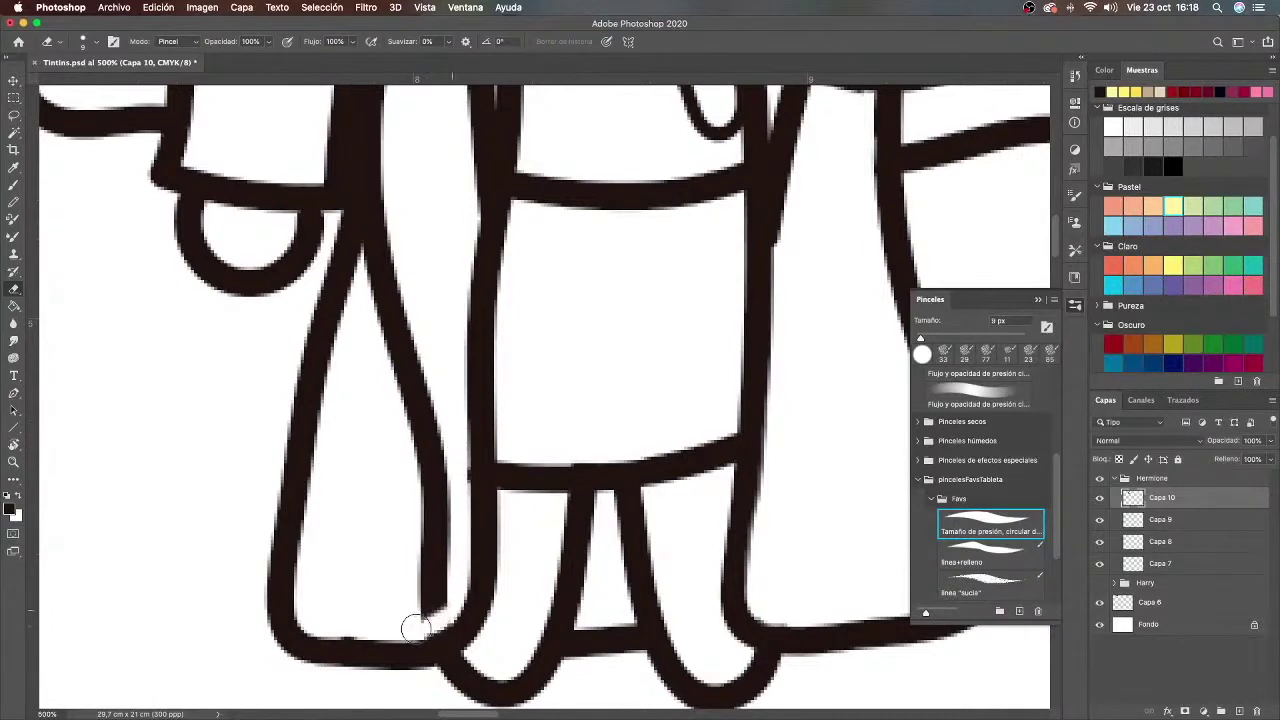
left_click_drag(426, 628, 450, 588)
Step: Draw short lines across the lower legs with the brush to mark the tops of the shoes
key("b")
left_click_drag(556, 598, 489, 597)
mouse_move(722, 580)
left_mouse_down()
mouse_move(505, 566)
mouse_move(518, 581)
mouse_move(643, 600)
mouse_move(731, 592)
left_mouse_up()
key("super+z")
Step: Erase the rest of the coat's extra inner line and thin the thick line along the hanging sleeve
key("e")
left_click_drag(396, 180, 422, 529)
scroll(457, 214, "up", 10)
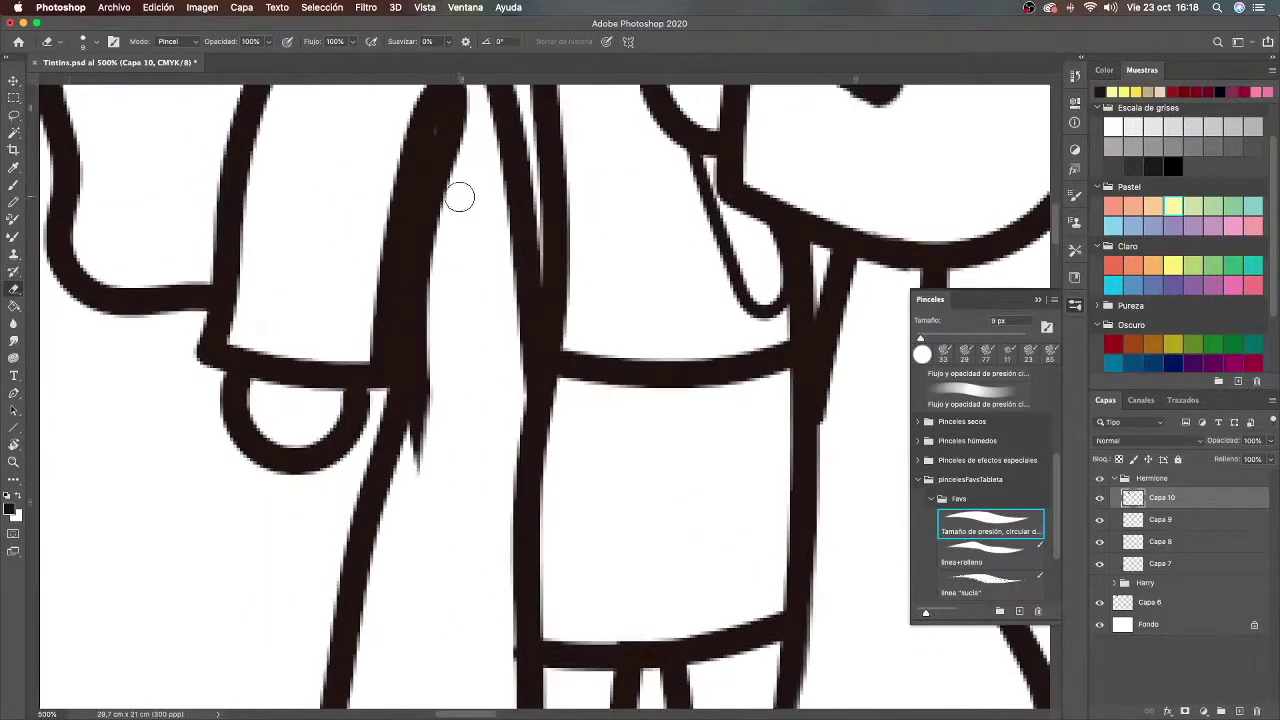
left_click_drag(457, 206, 428, 462)
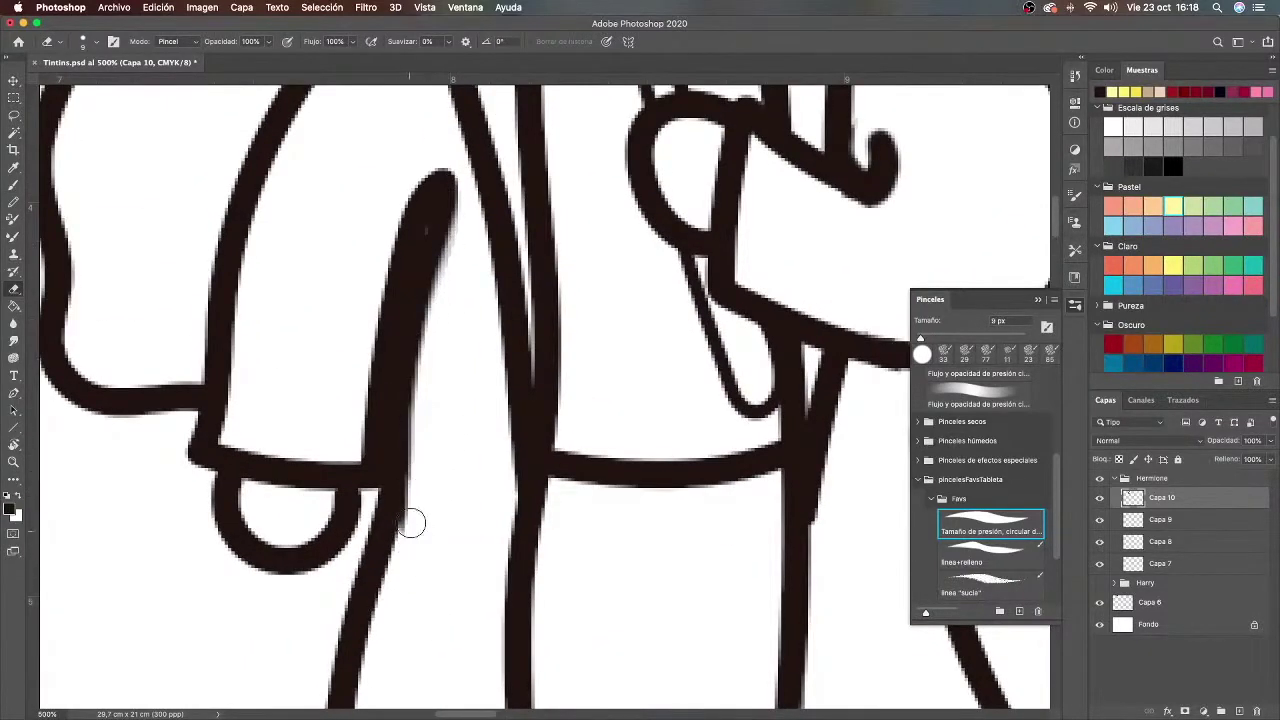
mouse_move(466, 204)
left_mouse_down()
mouse_move(449, 223)
mouse_move(418, 485)
left_mouse_up()
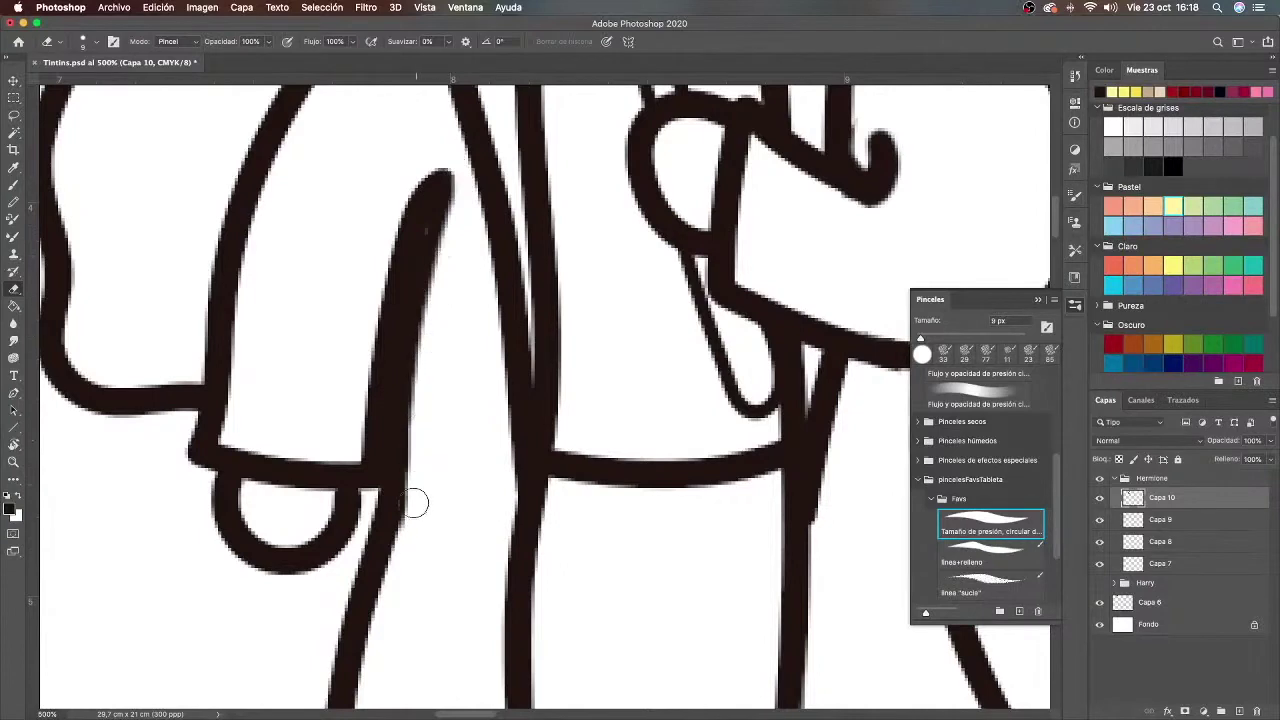
Step: Examine the cleaned line art, both the whole figure and the bent arm's fold up close
key("super+minus")
key("super+minus")
key("super+minus")
key("super+minus")
key("super+minus")
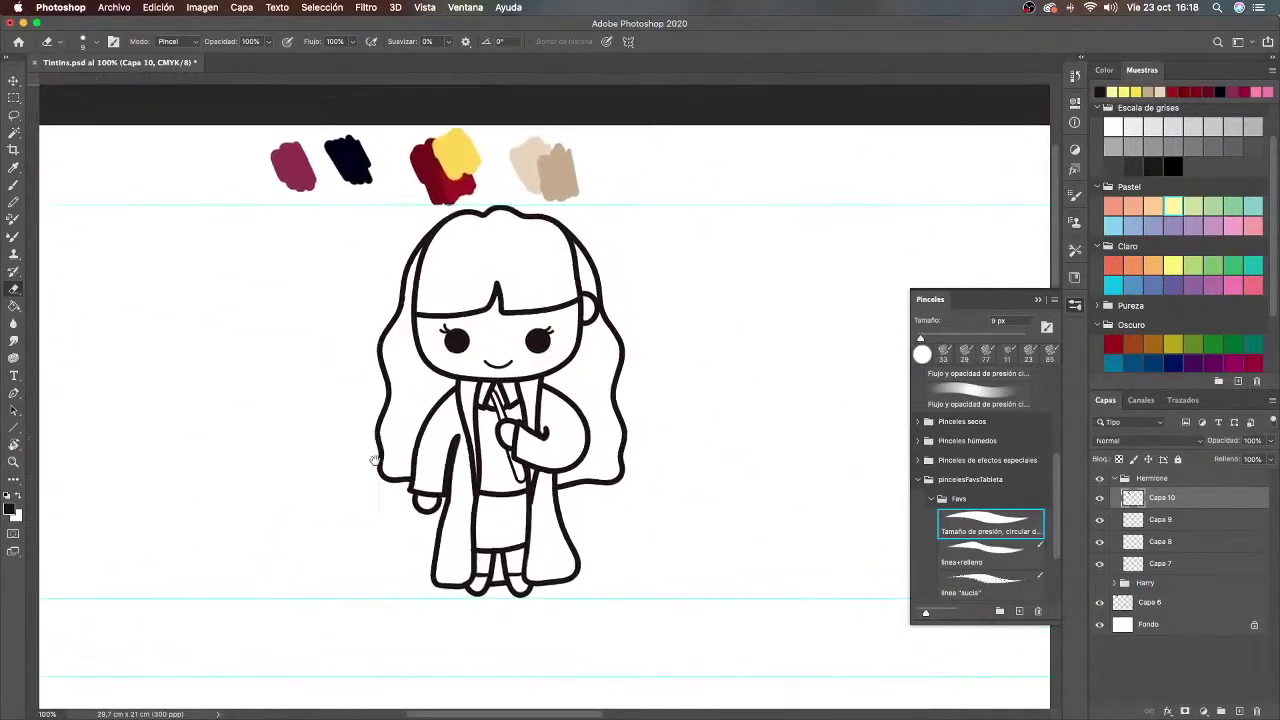
key("super+plus")
key("super+plus")
key("super+plus")
key("super+plus")
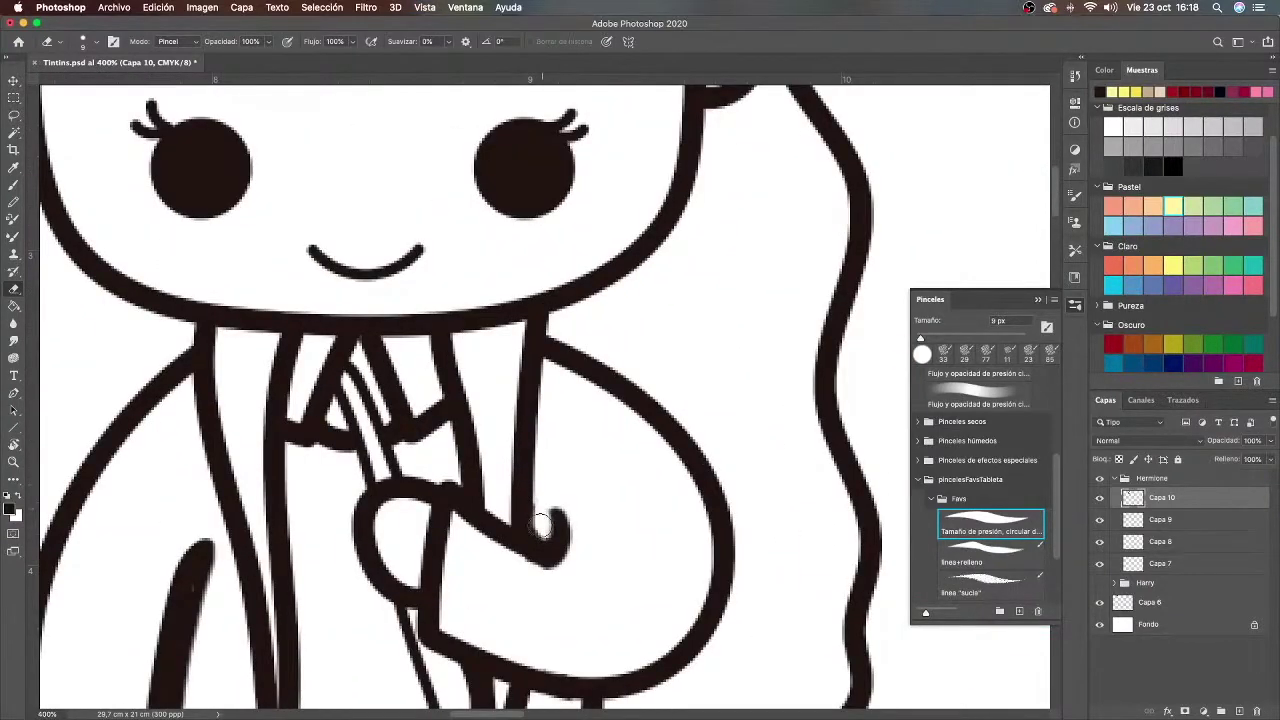
scroll(571, 499, "down", 5)
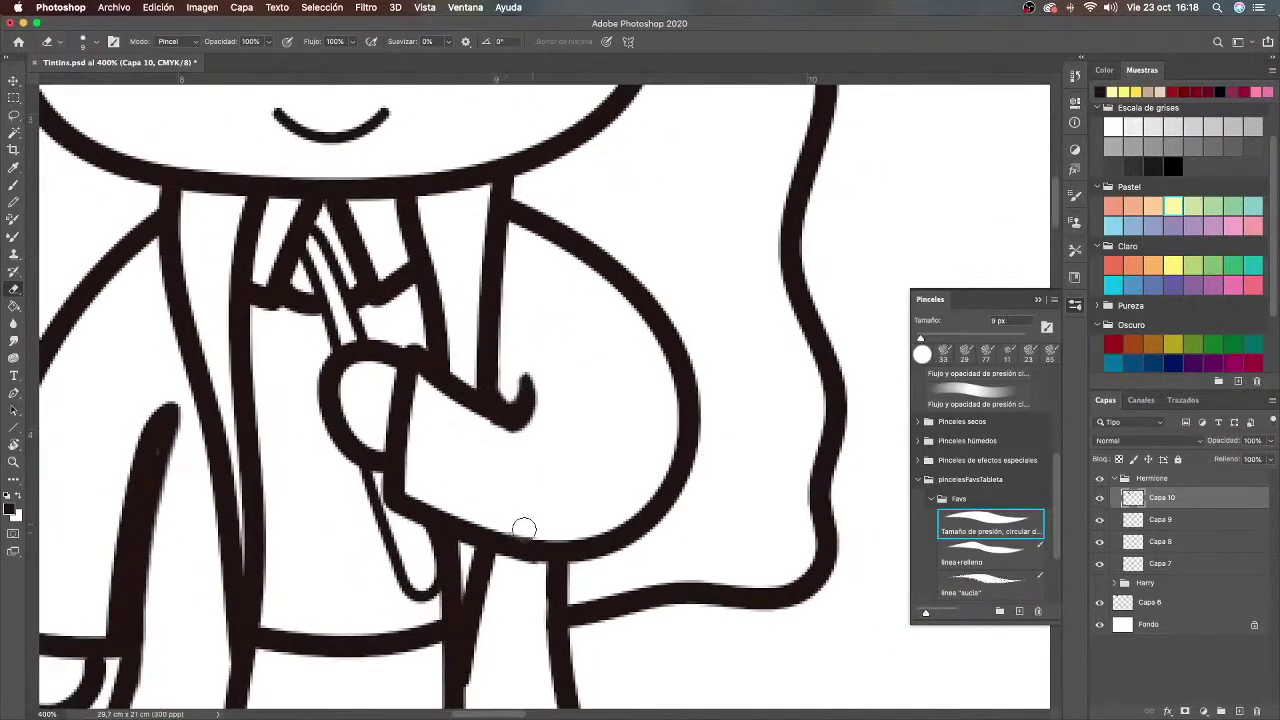
key("super+minus")
key("super+minus")
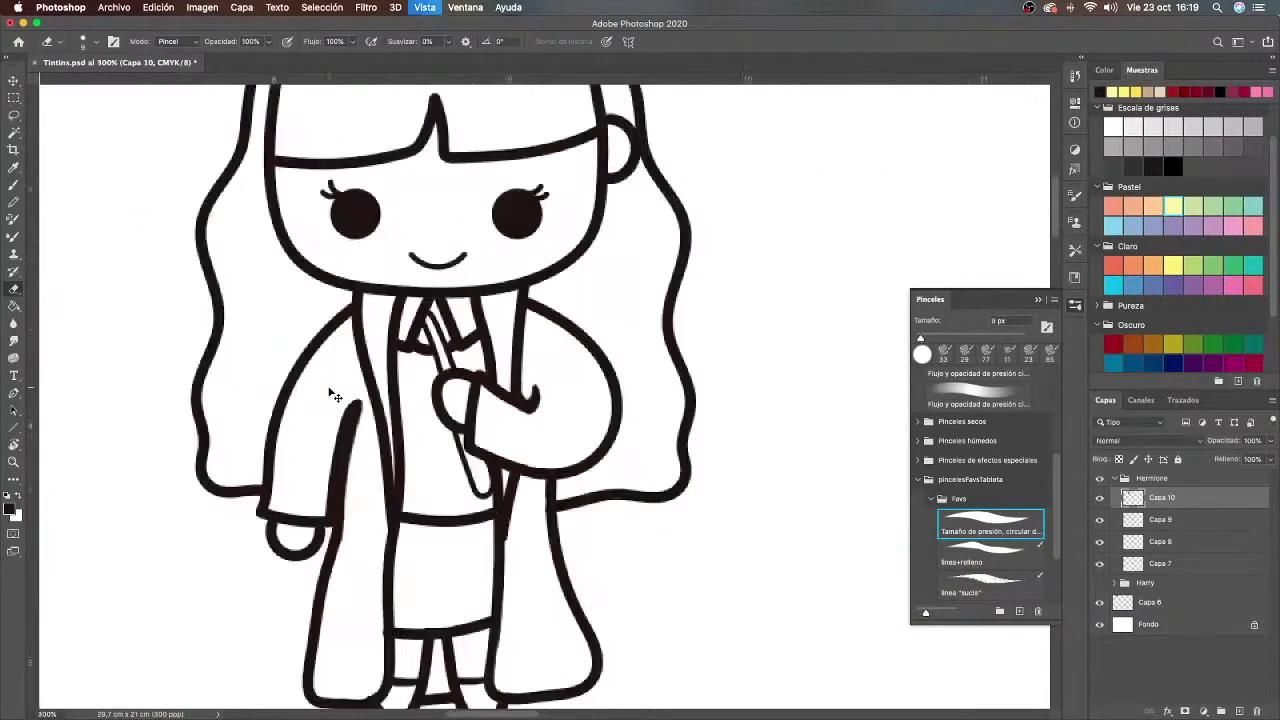
key("super+minus")
key("super+plus")
key("super+plus")
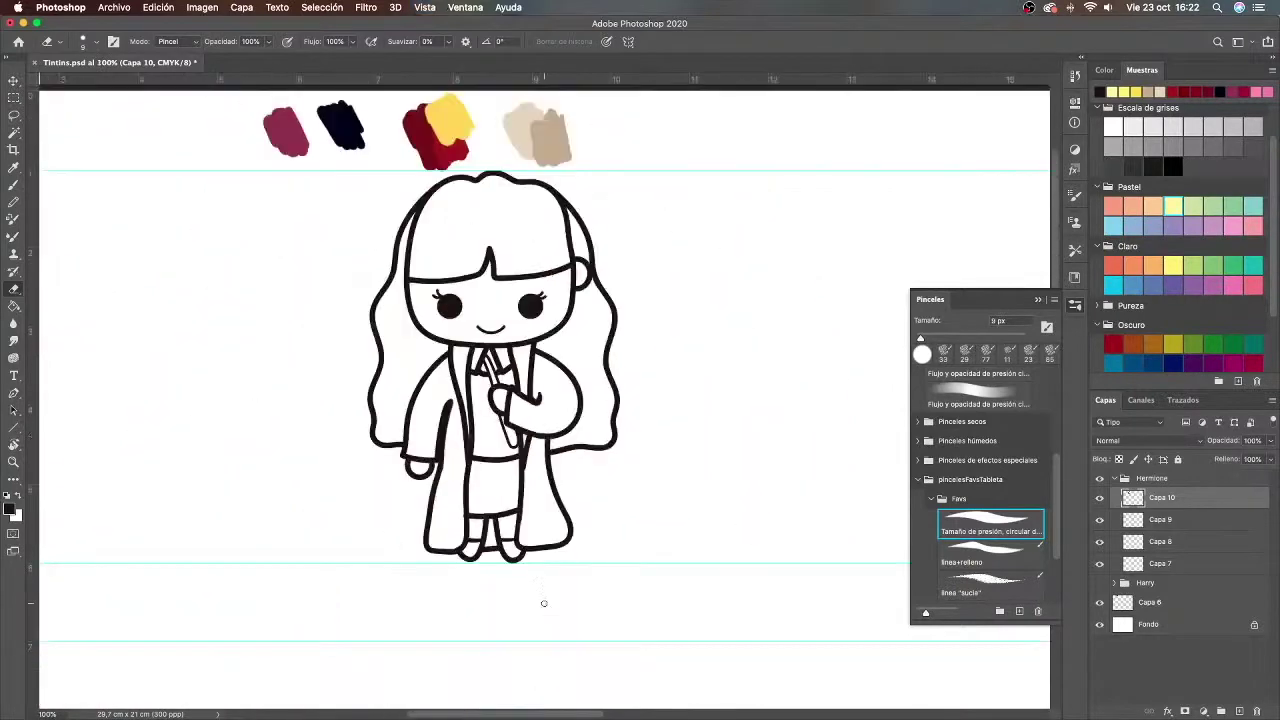
Step: Paint the girl's legs and hands light beige on Capa 8 with the línea "sucia" brush
key("b")
left_click(1130, 541)
left_click(965, 592)
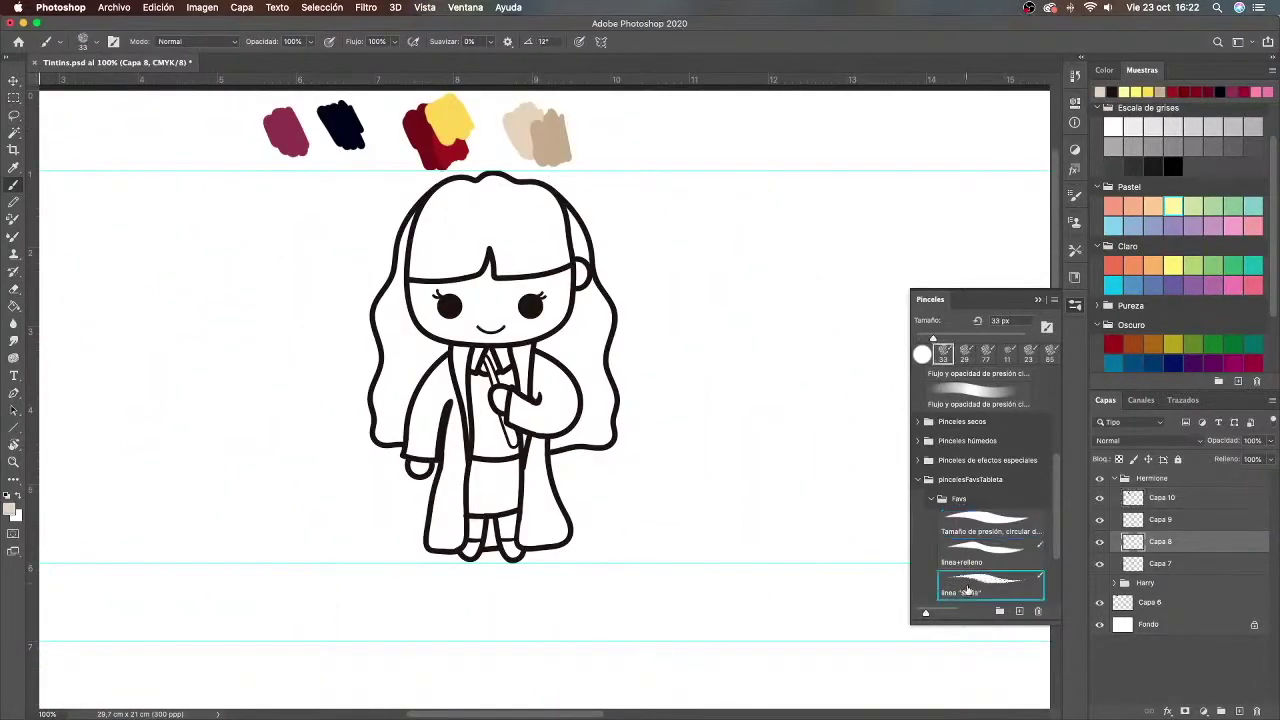
key("super+plus")
key("super+plus")
left_click(1075, 306)
mouse_move(406, 415)
left_mouse_down()
mouse_move(592, 475)
mouse_move(590, 432)
left_mouse_up()
mouse_move(389, 655)
left_mouse_down()
mouse_move(399, 554)
mouse_move(352, 568)
left_mouse_up()
left_click_drag(340, 668, 279, 319)
mouse_move(478, 376)
left_mouse_down()
mouse_move(469, 430)
mouse_move(468, 412)
left_mouse_up()
mouse_move(550, 384)
left_mouse_down()
mouse_move(560, 366)
mouse_move(579, 408)
left_mouse_up()
Step: Paint the girl's face and ear with the same light beige on Capa 8
scroll(499, 375, "up", 10)
mouse_move(786, 214)
left_mouse_down()
mouse_move(754, 290)
mouse_move(730, 247)
mouse_move(286, 285)
mouse_move(309, 398)
mouse_move(265, 285)
mouse_move(363, 437)
mouse_move(608, 442)
mouse_move(724, 255)
mouse_move(714, 343)
mouse_move(678, 340)
mouse_move(627, 428)
mouse_move(568, 438)
mouse_move(514, 352)
mouse_move(453, 461)
mouse_move(368, 294)
mouse_move(287, 310)
mouse_move(314, 268)
left_mouse_up()
key("e")
key("b")
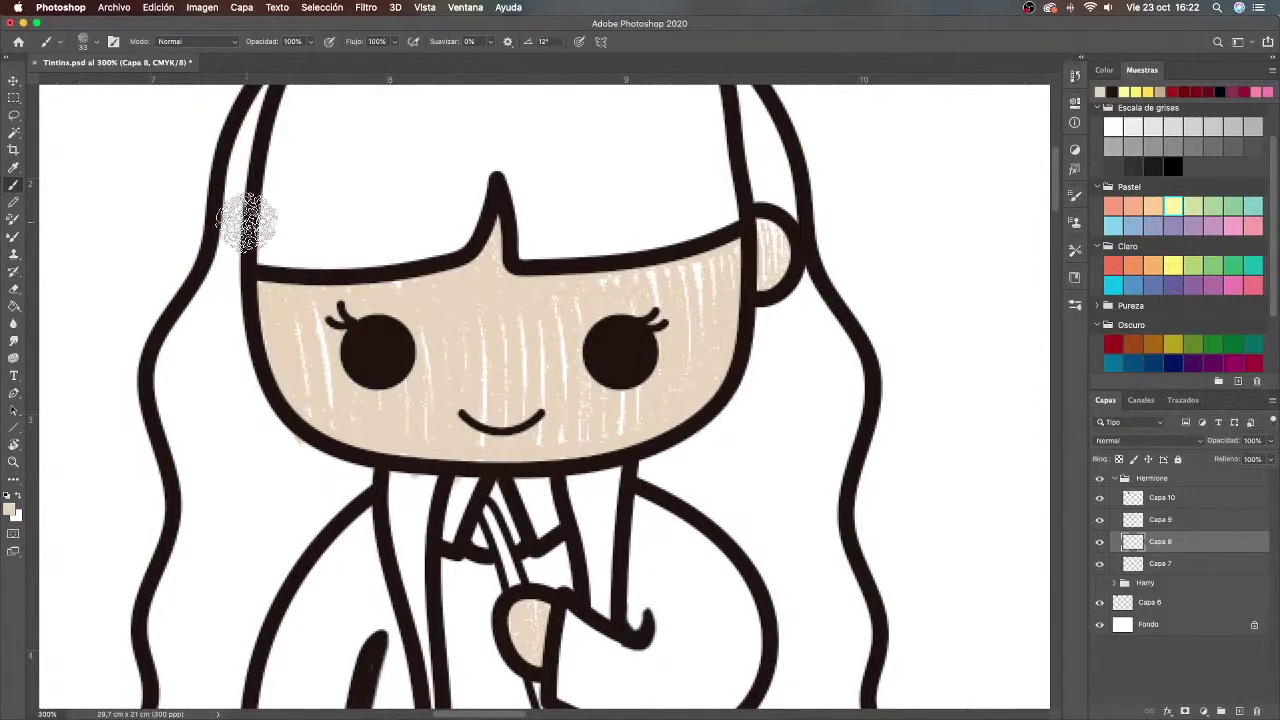
Step: Sample the darker beige from the palette strokes and shade the gaps in the face and ear on Capa 7
scroll(686, 508, "up", 5)
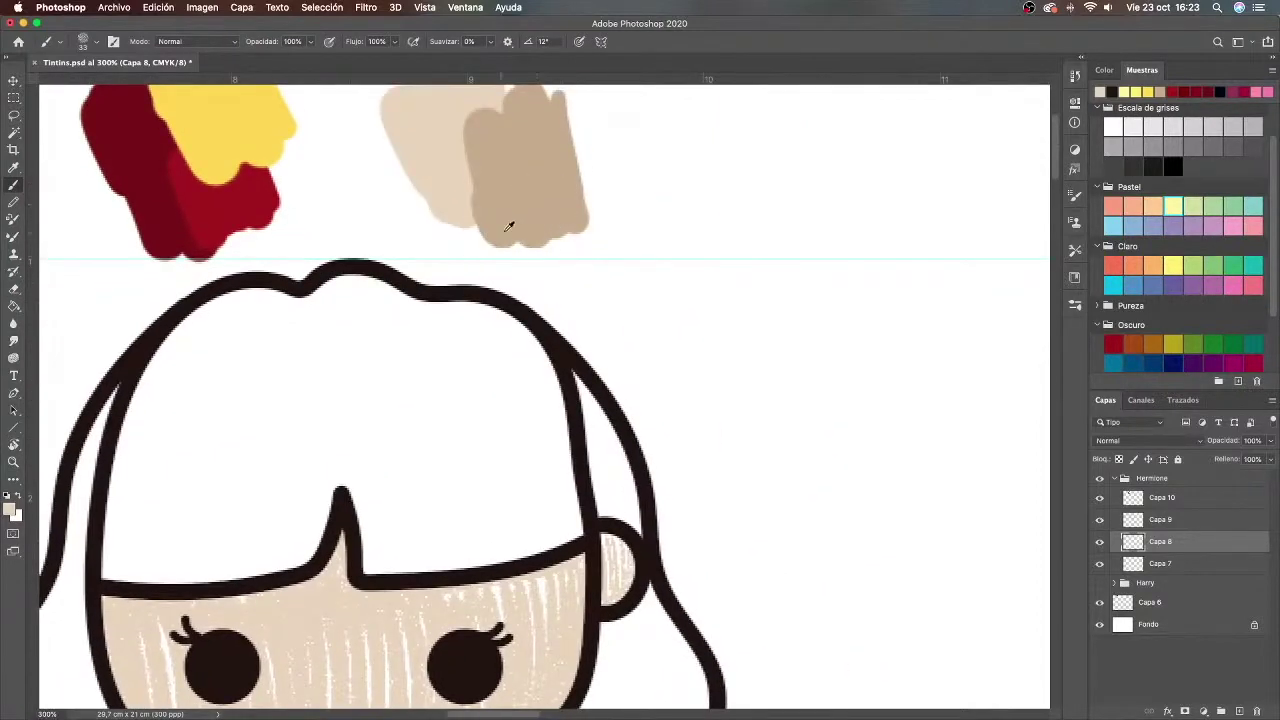
left_click(506, 230, "alt")
left_click(1123, 567)
scroll(748, 267, "down", 5)
mouse_move(755, 270)
left_mouse_down()
mouse_move(646, 443)
mouse_move(486, 300)
mouse_move(331, 434)
mouse_move(485, 355)
mouse_move(555, 385)
left_mouse_up()
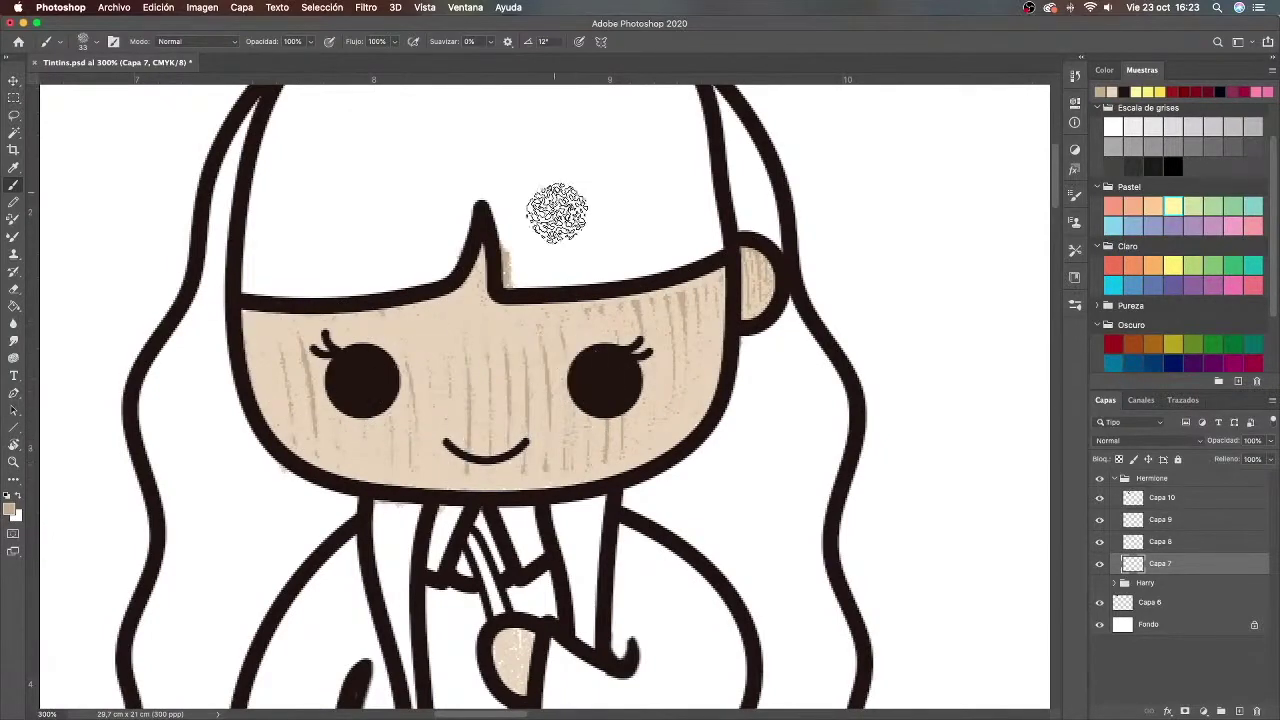
Step: Erase the skin colour that spills into the fringe on Capa 7 and below the chin on Capa 8
key("e")
left_click_drag(508, 272, 440, 280)
left_click(1130, 545)
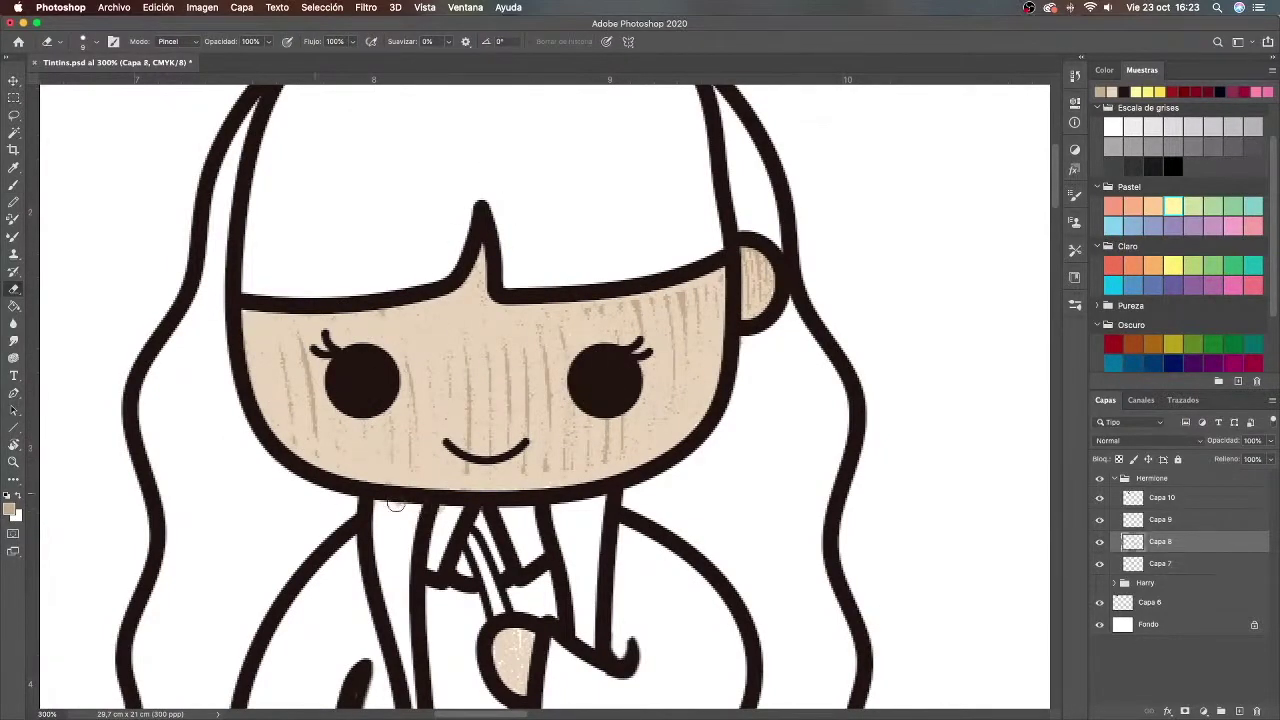
Step: Shade the hands and legs with the darker beige on Capa 7
key("b")
left_click(1150, 564)
left_click_drag(477, 601, 506, 374)
left_click_drag(552, 412, 540, 447)
left_click_drag(323, 638, 298, 633)
scroll(300, 635, "down", 6)
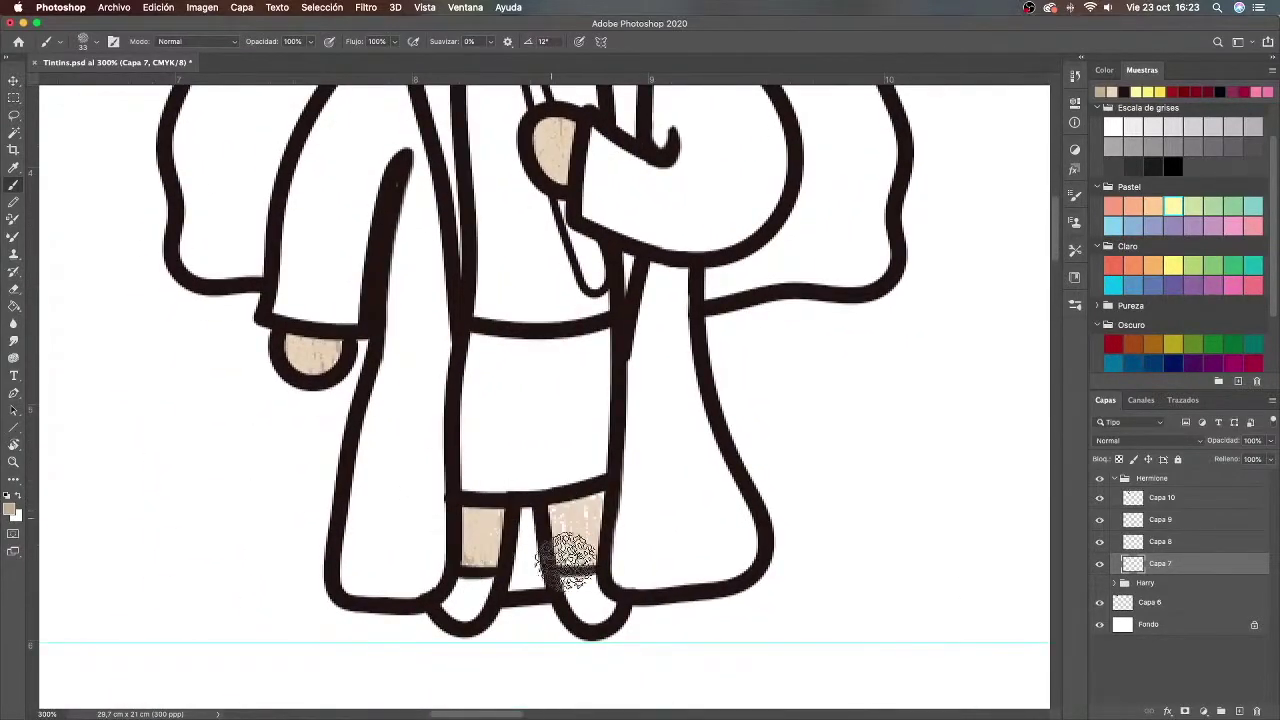
Step: Set the foreground colour to a reddish brown and paint the hair section above the ear on Capa 8
scroll(575, 515, "up", 15)
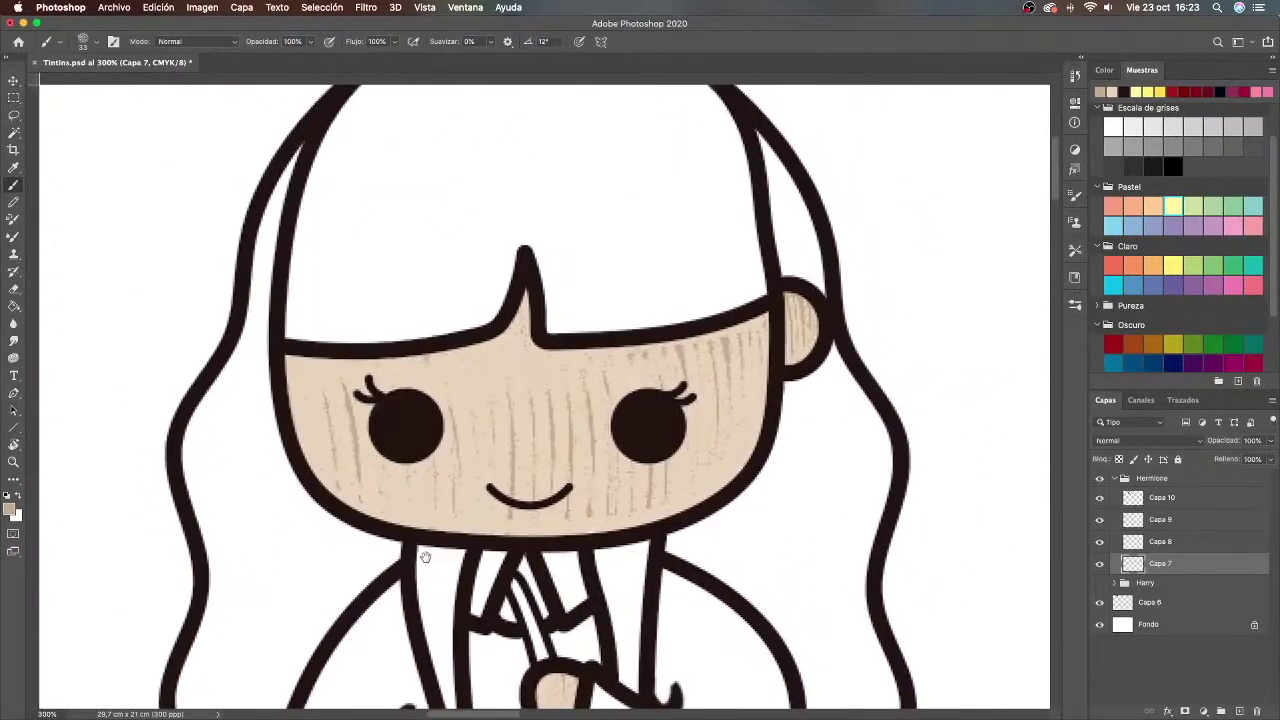
left_click(1134, 206)
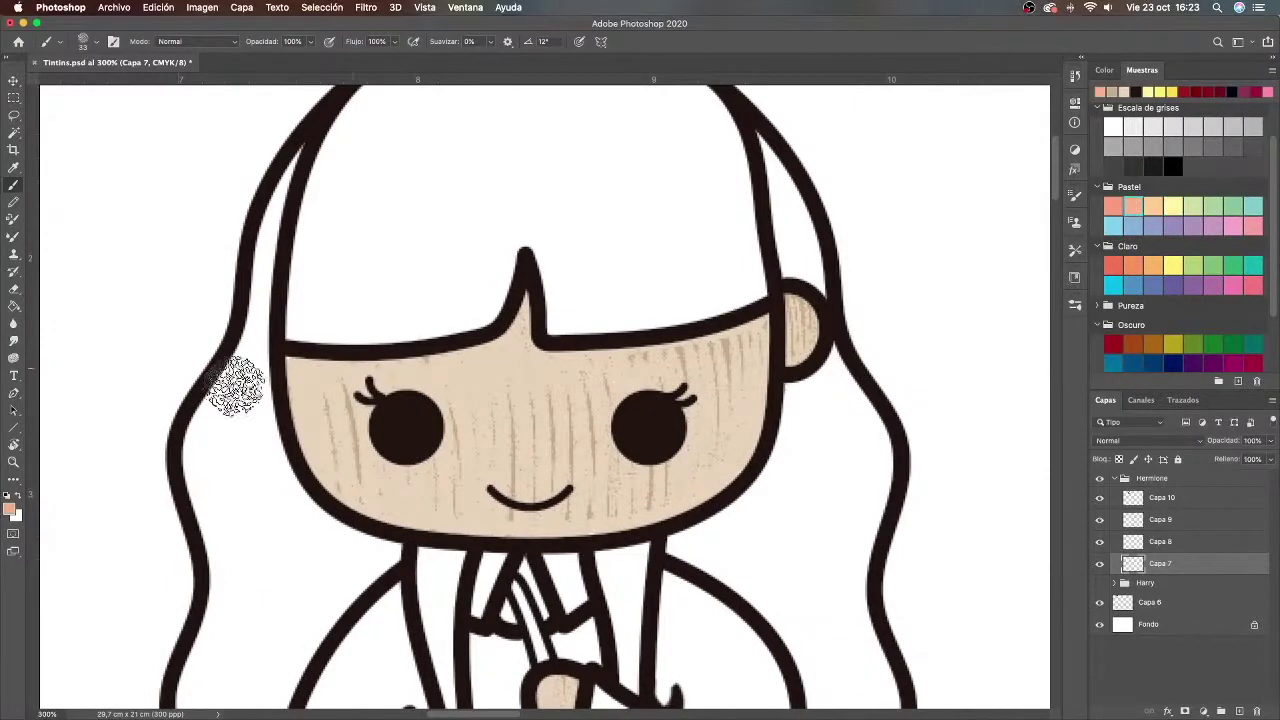
left_click(10, 510)
left_click(564, 372)
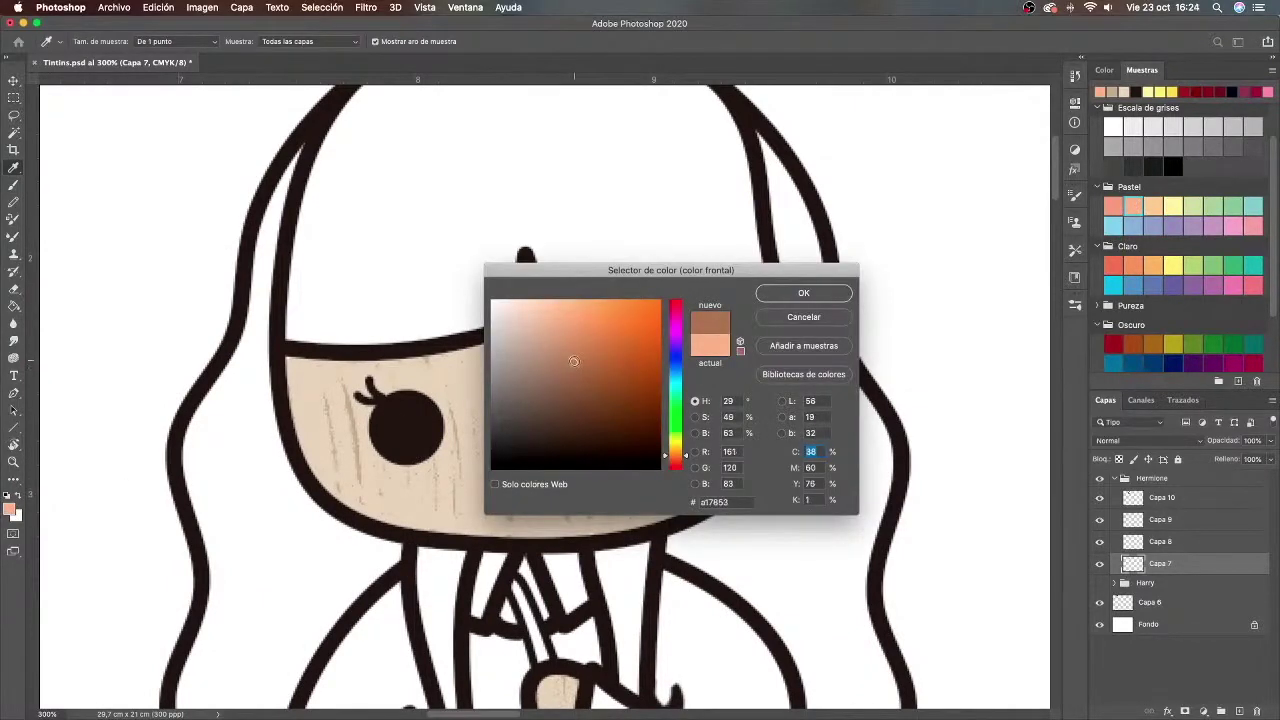
left_click(788, 296)
left_click(1130, 549)
left_click_drag(773, 150, 758, 205)
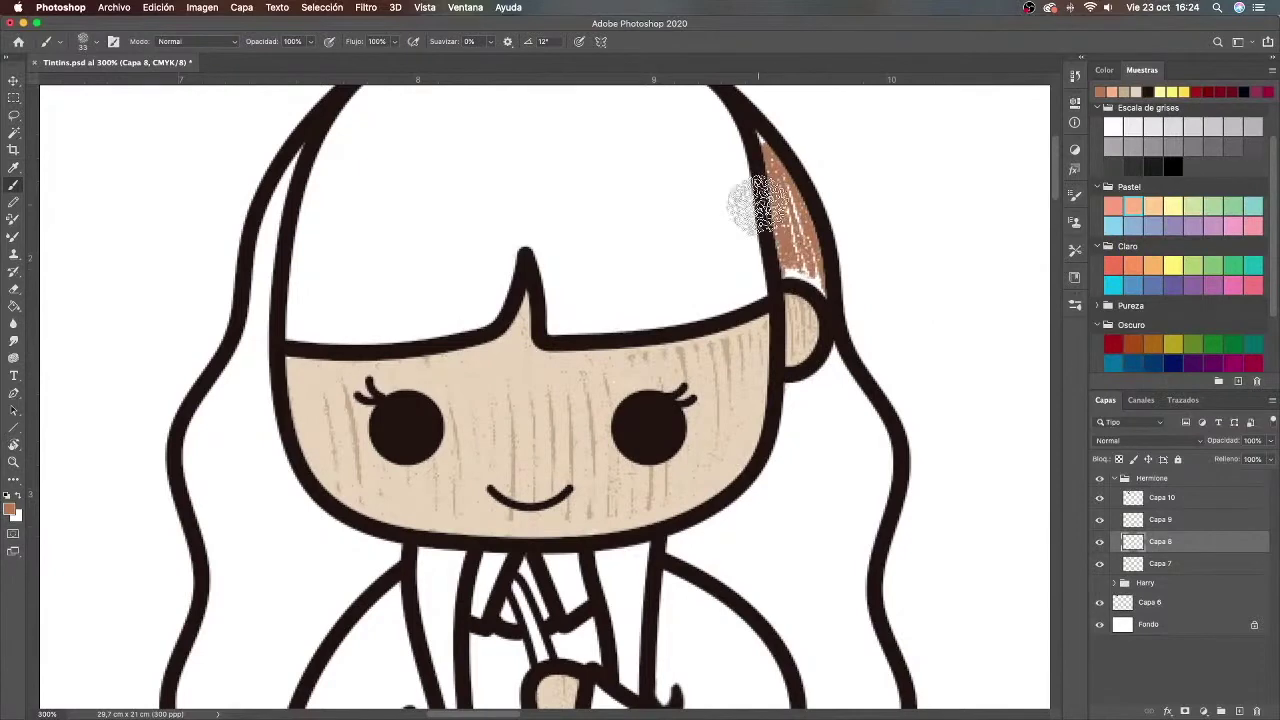
key("super+minus")
mouse_move(686, 212)
left_mouse_down()
mouse_move(713, 264)
mouse_move(695, 288)
left_mouse_up()
key("super+z")
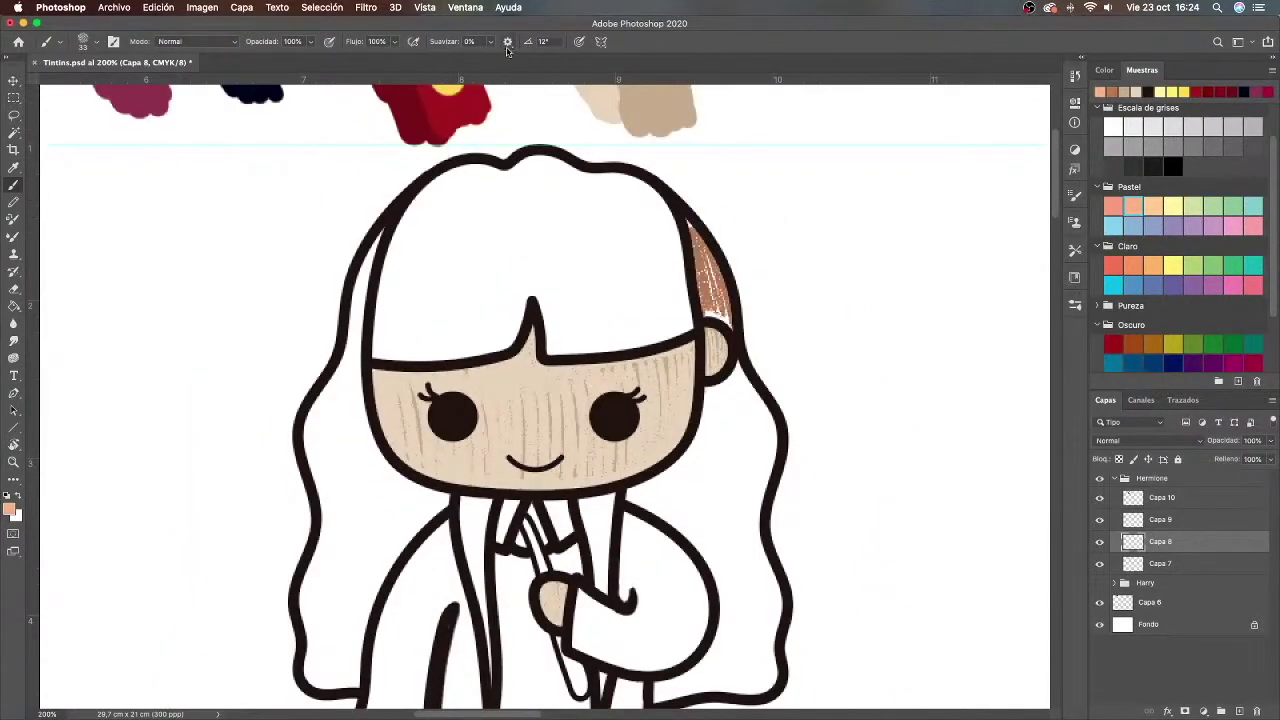
Step: Paint the long hair on the ear side reddish brown, down to its wavy ends
mouse_move(700, 277)
left_mouse_down()
mouse_move(735, 407)
mouse_move(640, 492)
left_mouse_up()
mouse_move(657, 503)
left_mouse_down()
mouse_move(722, 606)
mouse_move(659, 681)
mouse_move(702, 685)
mouse_move(734, 651)
mouse_move(754, 688)
mouse_move(774, 636)
mouse_move(747, 569)
mouse_move(674, 695)
mouse_move(714, 693)
left_mouse_up()
key("space")
left_click_drag(739, 491, 740, 548)
mouse_move(757, 612)
left_mouse_down()
mouse_move(769, 526)
mouse_move(754, 641)
mouse_move(692, 575)
left_mouse_up()
Step: Paint the long hair on the opposite side and the whole fringe with the same reddish brown
key("space")
mouse_move(448, 561)
left_mouse_down()
mouse_move(584, 428)
mouse_move(451, 600)
mouse_move(432, 594)
mouse_move(540, 480)
mouse_move(545, 400)
mouse_move(500, 251)
mouse_move(449, 357)
mouse_move(445, 468)
left_mouse_up()
mouse_move(530, 395)
left_mouse_down()
mouse_move(480, 251)
mouse_move(457, 457)
mouse_move(480, 380)
left_mouse_up()
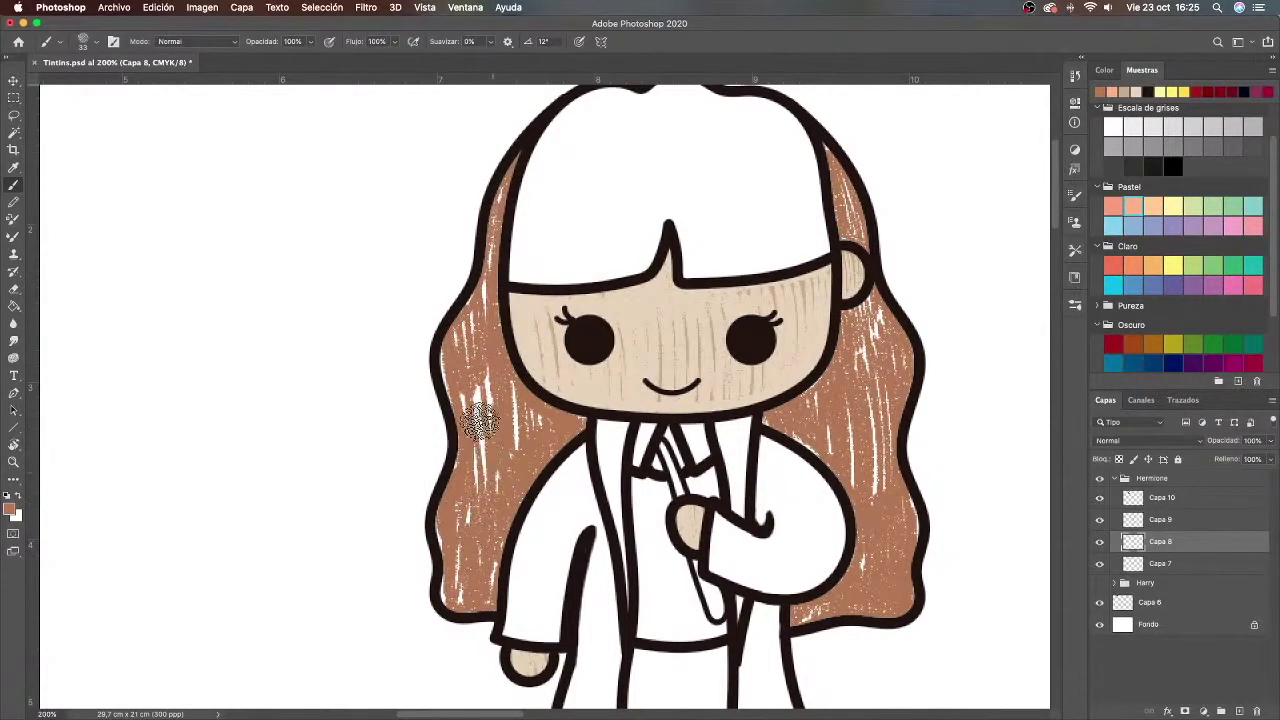
scroll(480, 380, "up", 5)
mouse_move(494, 449)
left_mouse_down()
mouse_move(548, 487)
mouse_move(637, 426)
mouse_move(659, 477)
mouse_move(736, 471)
mouse_move(778, 348)
mouse_move(682, 306)
mouse_move(574, 306)
mouse_move(519, 405)
mouse_move(517, 377)
mouse_move(503, 456)
mouse_move(546, 391)
mouse_move(532, 476)
mouse_move(757, 326)
mouse_move(774, 380)
mouse_move(763, 460)
mouse_move(737, 408)
mouse_move(718, 444)
mouse_move(677, 334)
mouse_move(652, 316)
mouse_move(662, 457)
mouse_move(769, 376)
mouse_move(649, 301)
mouse_move(628, 333)
mouse_move(607, 316)
mouse_move(548, 493)
mouse_move(535, 478)
mouse_move(601, 317)
left_mouse_up()
Step: Choose a darker brown and shade strands in the long hair on the ear side on Capa 7
scroll(437, 500, "down", 5)
left_click(11, 511)
left_click(591, 380)
left_click(803, 291)
left_click(1160, 564)
mouse_move(764, 446)
left_mouse_down()
mouse_move(763, 403)
mouse_move(762, 502)
left_mouse_up()
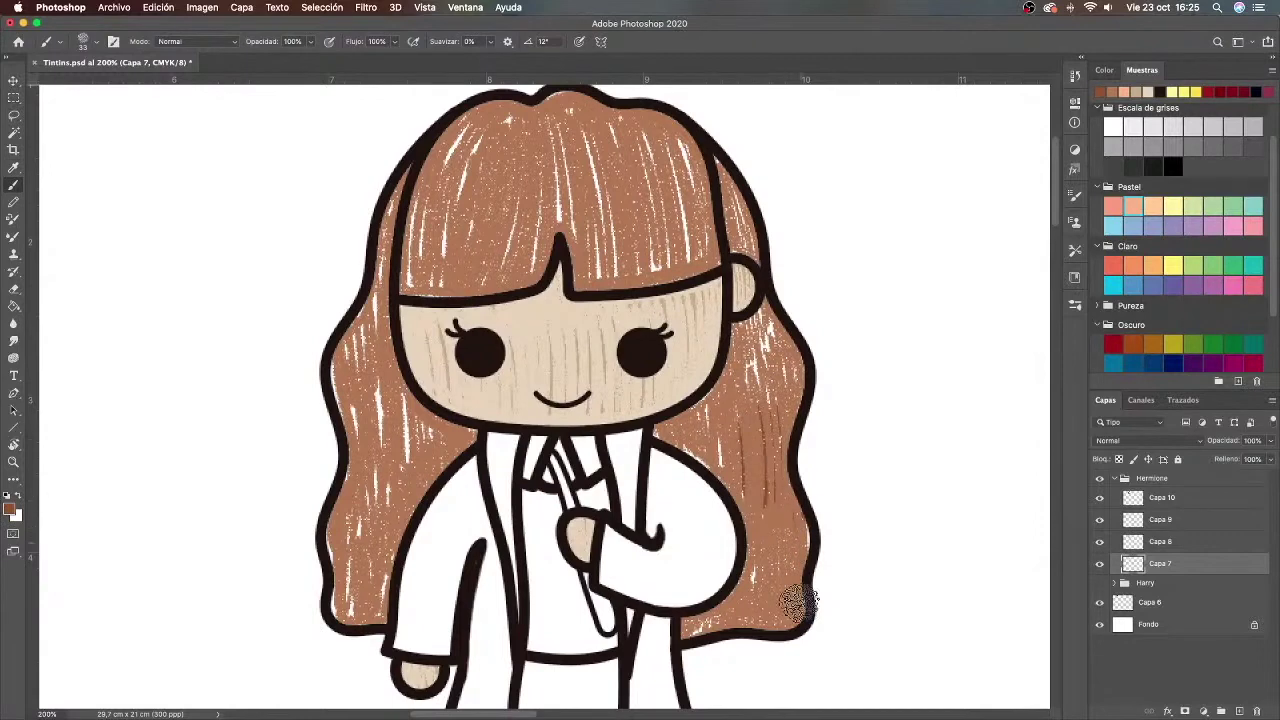
left_click_drag(747, 361, 780, 349)
Step: Shade strands in the fringe and the opposite side of the hair with the darker brown
scroll(702, 405, "up", 2)
mouse_move(735, 298)
left_mouse_down()
mouse_move(723, 269)
mouse_move(674, 237)
mouse_move(606, 246)
mouse_move(551, 213)
left_mouse_up()
mouse_move(500, 178)
left_mouse_down()
mouse_move(417, 337)
mouse_move(547, 310)
mouse_move(467, 343)
mouse_move(416, 272)
mouse_move(357, 397)
mouse_move(369, 570)
mouse_move(359, 525)
mouse_move(342, 670)
mouse_move(434, 515)
mouse_move(383, 464)
mouse_move(377, 594)
mouse_move(398, 444)
mouse_move(346, 291)
mouse_move(397, 338)
mouse_move(398, 577)
mouse_move(445, 353)
mouse_move(461, 406)
left_mouse_up()
key("e")
key("b")
Step: Sample the dark grey from the boy's trousers and paint the girl's skirt with it on Capa 8
scroll(461, 405, "down", 5)
scroll(417, 557, "left", 15)
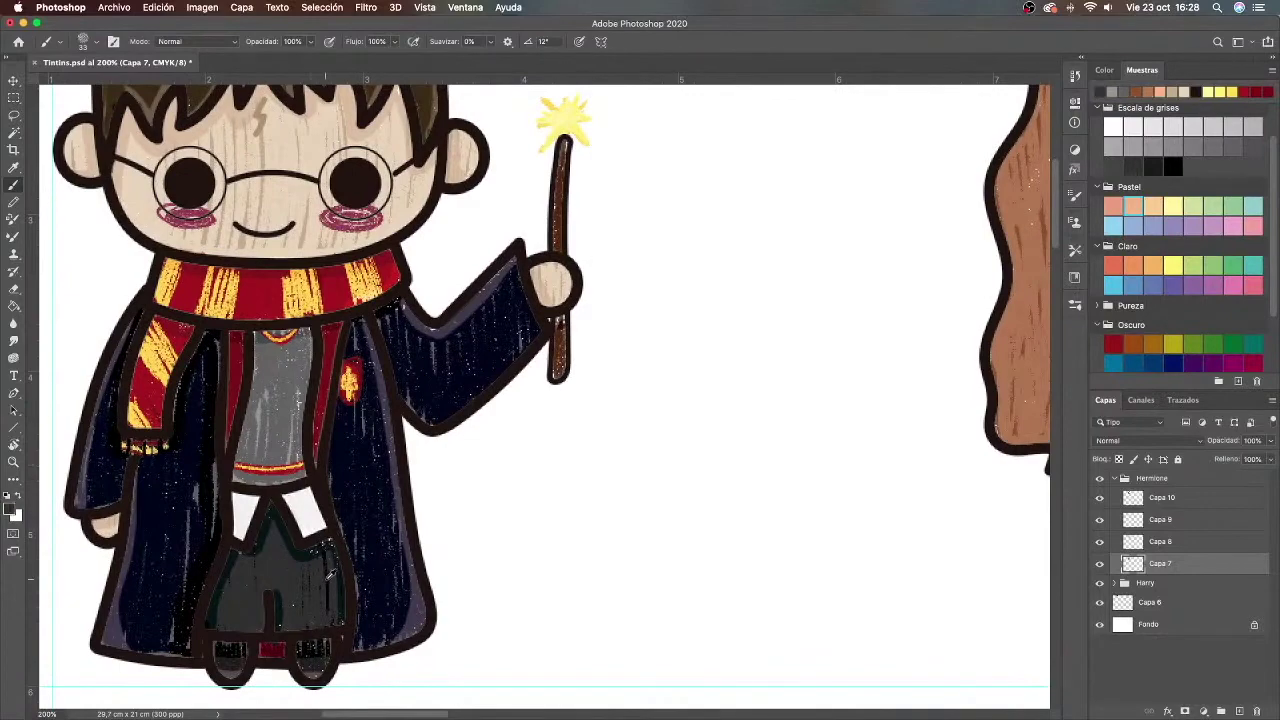
scroll(626, 443, "right", 15)
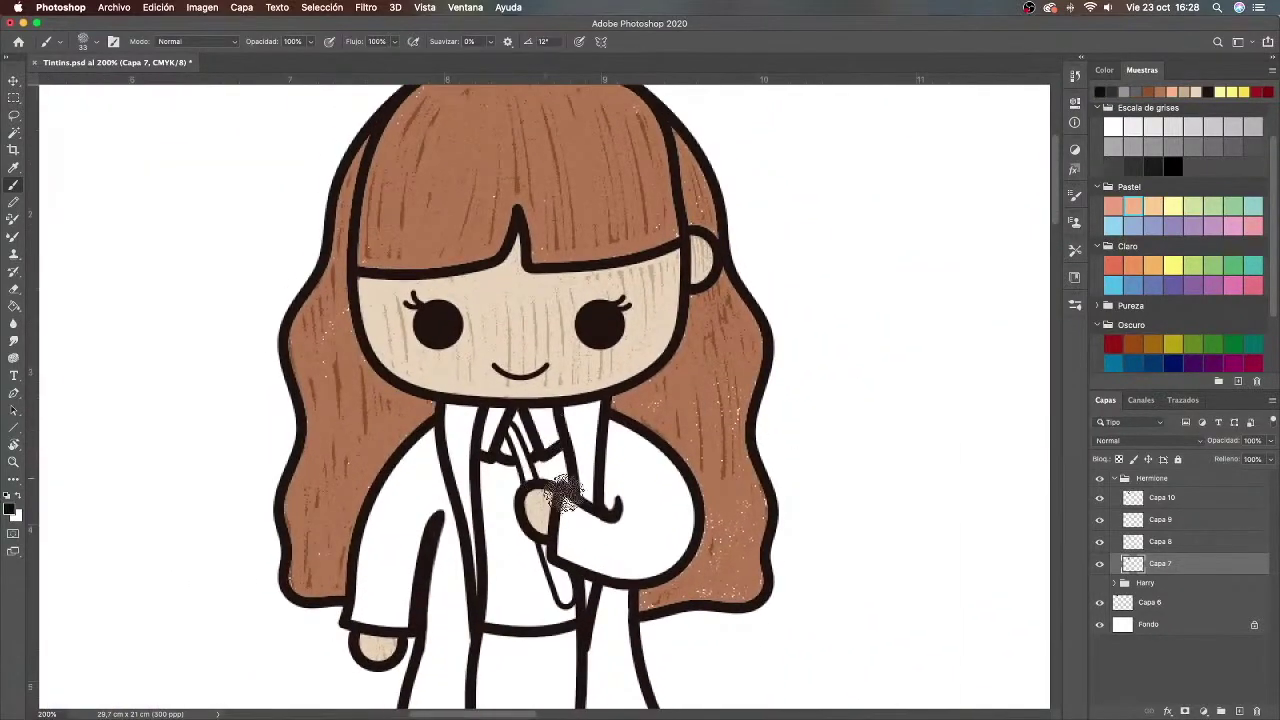
scroll(996, 246, "down", 5)
left_click(1132, 543)
mouse_move(610, 466)
left_mouse_down()
mouse_move(571, 566)
mouse_move(542, 551)
mouse_move(505, 535)
left_mouse_up()
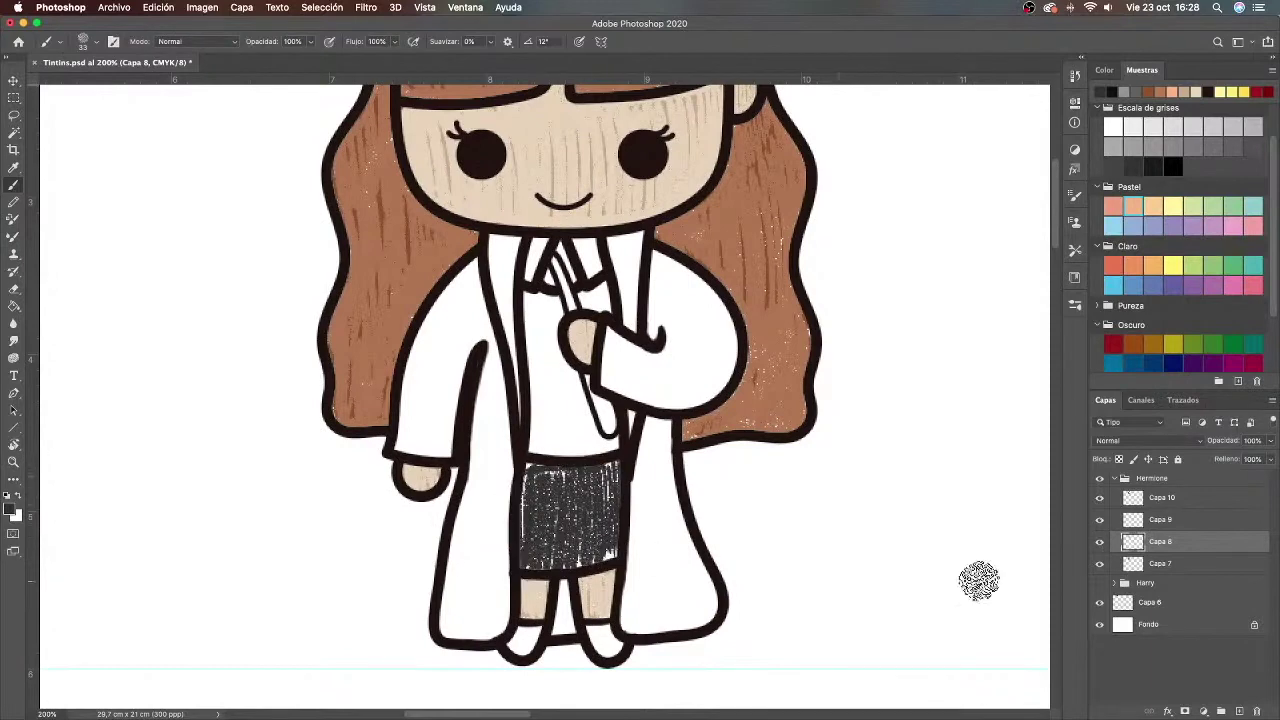
Step: Shade the skirt with darker strokes on Capa 7 and paint both shoes dark grey on Capa 8, with black shading on Capa 7
key("alt+bracketleft")
mouse_move(610, 470)
left_mouse_down()
mouse_move(525, 472)
mouse_move(523, 555)
mouse_move(540, 553)
mouse_move(555, 487)
left_mouse_up()
key("alt+bracketright")
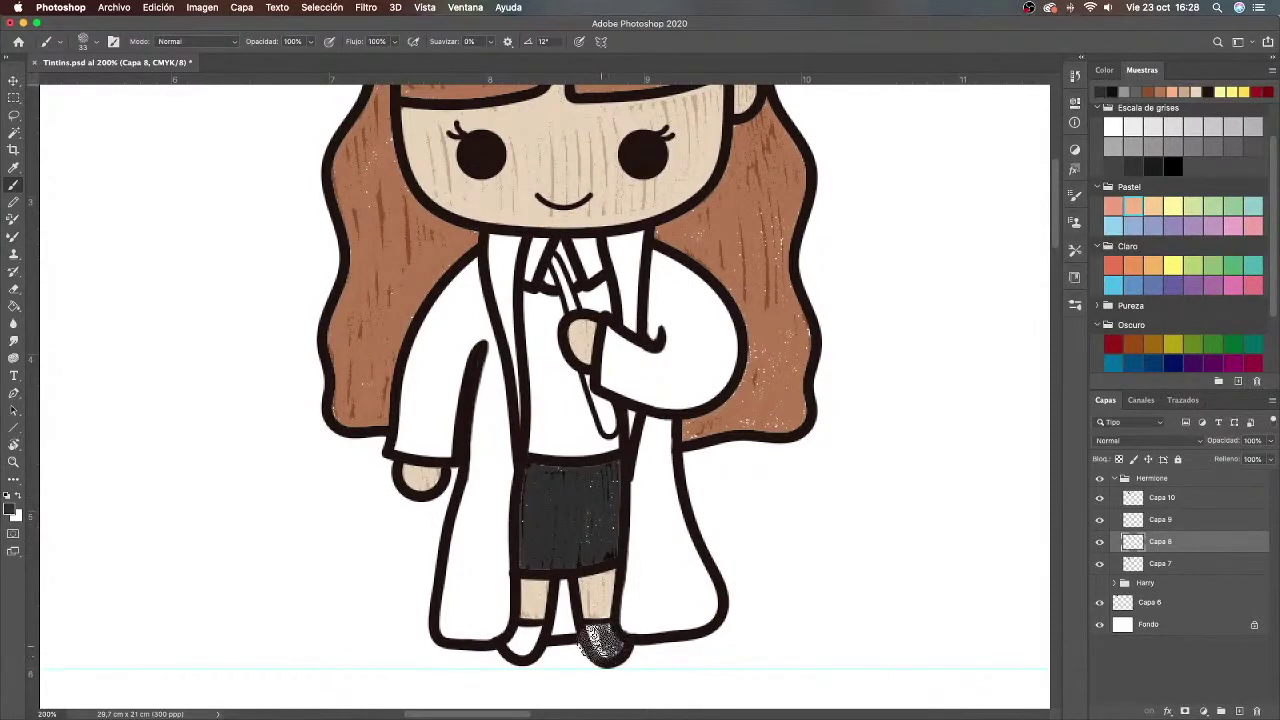
key("alt+bracketleft")
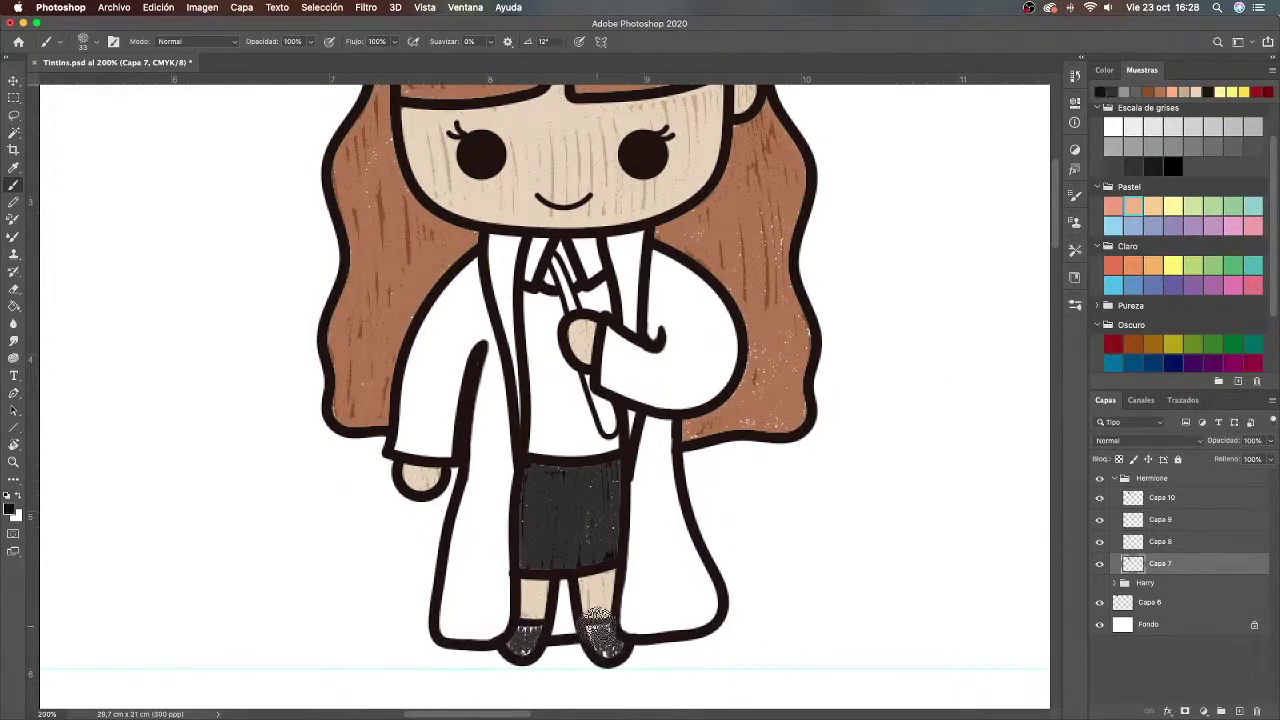
Step: Paint the girl's vest mid grey on Capa 8 and shade it with darker grey strokes on Capa 7
scroll(490, 630, "up", 3)
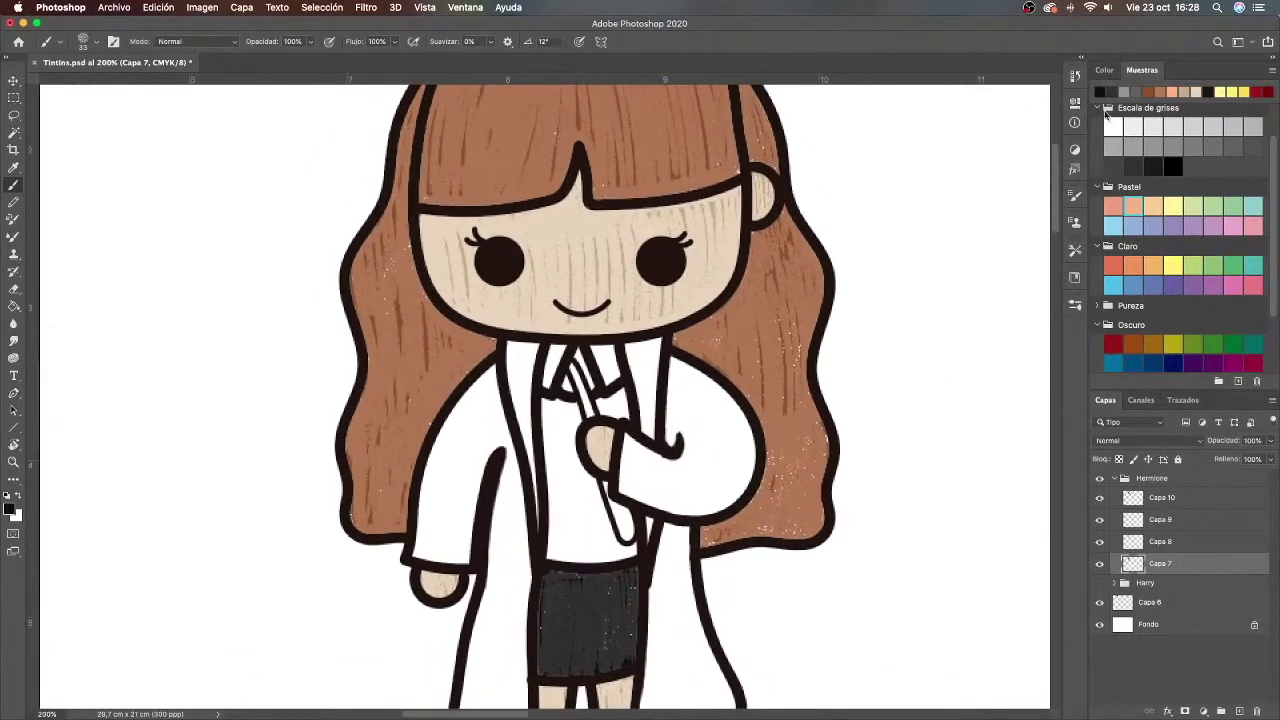
left_click(1128, 541)
mouse_move(567, 418)
left_mouse_down()
mouse_move(549, 529)
mouse_move(567, 554)
mouse_move(632, 551)
mouse_move(597, 504)
mouse_move(582, 537)
mouse_move(548, 535)
left_mouse_up()
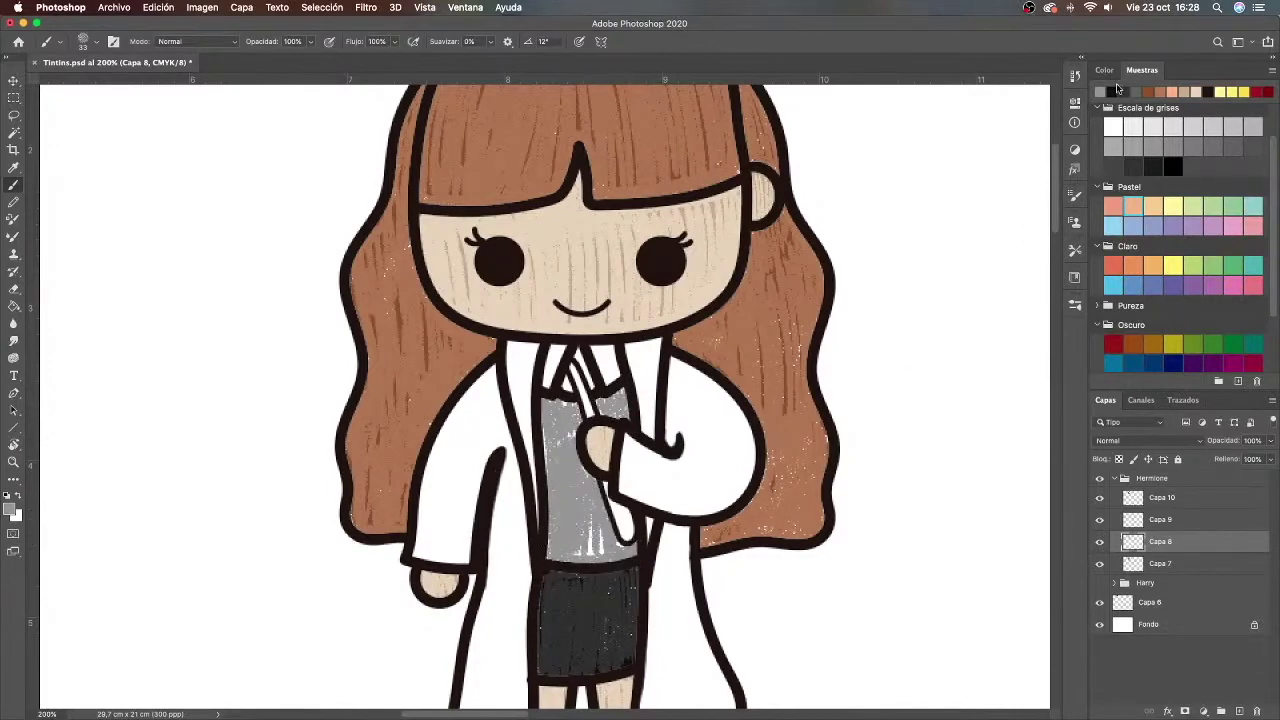
left_click(1092, 564)
mouse_move(561, 414)
left_mouse_down()
mouse_move(587, 539)
mouse_move(624, 550)
left_mouse_up()
left_click_drag(591, 388, 607, 398)
key("e")
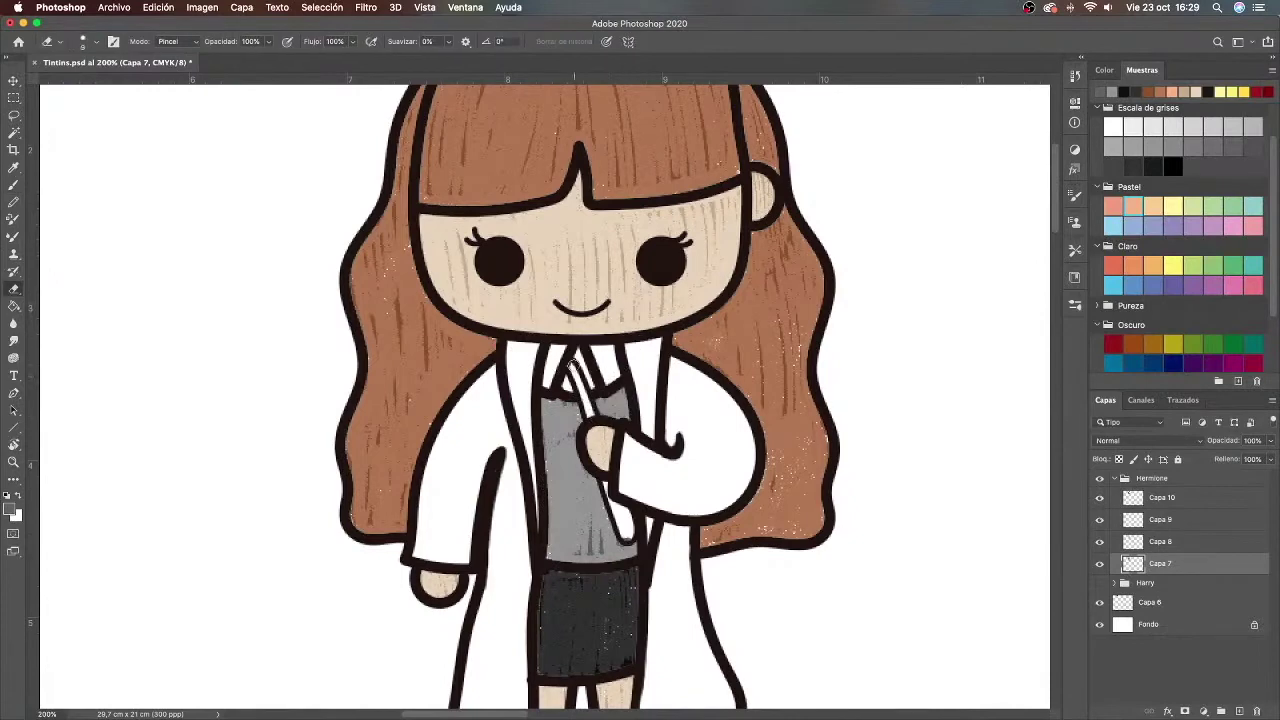
Step: Paint the girl's wand with a brown from the Pálido swatches on Capa 8 and choose a darker brown for shading on Capa 7
scroll(1262, 275, "down", 2)
left_click(1190, 340)
left_click(1132, 362)
left_click(1122, 541)
key("b")
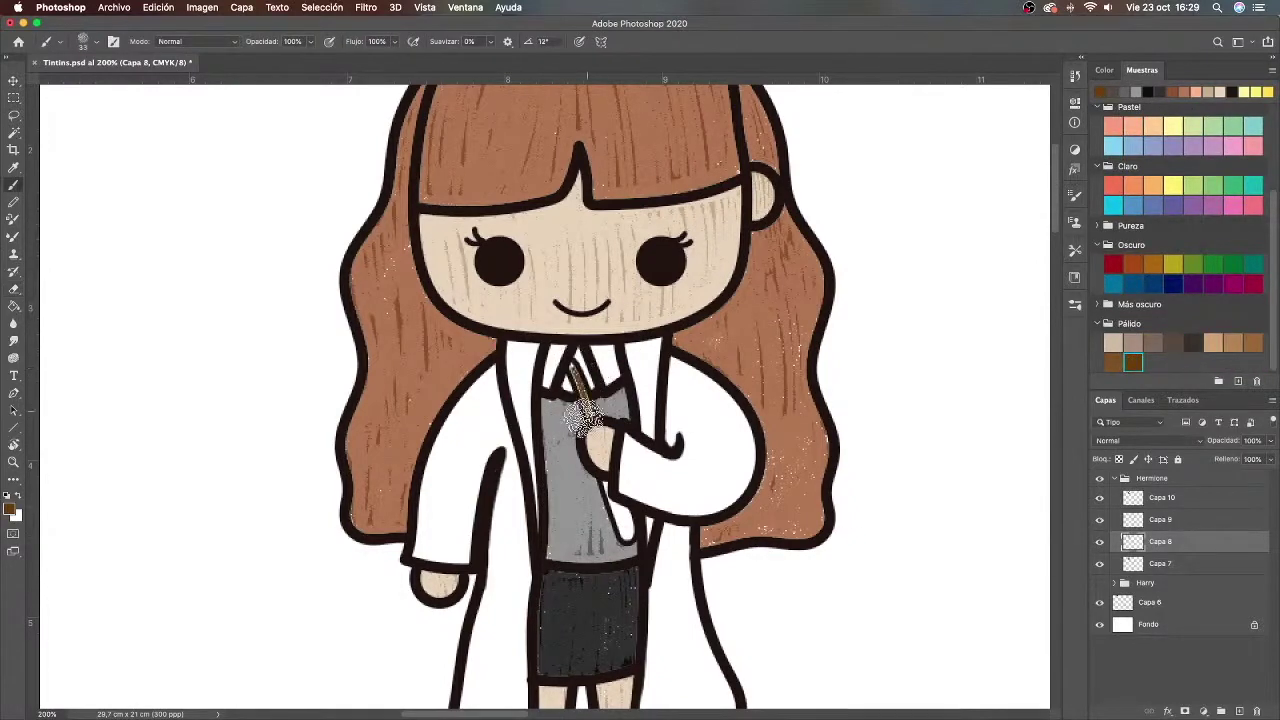
left_click(1190, 340)
key("alt+bracketleft")
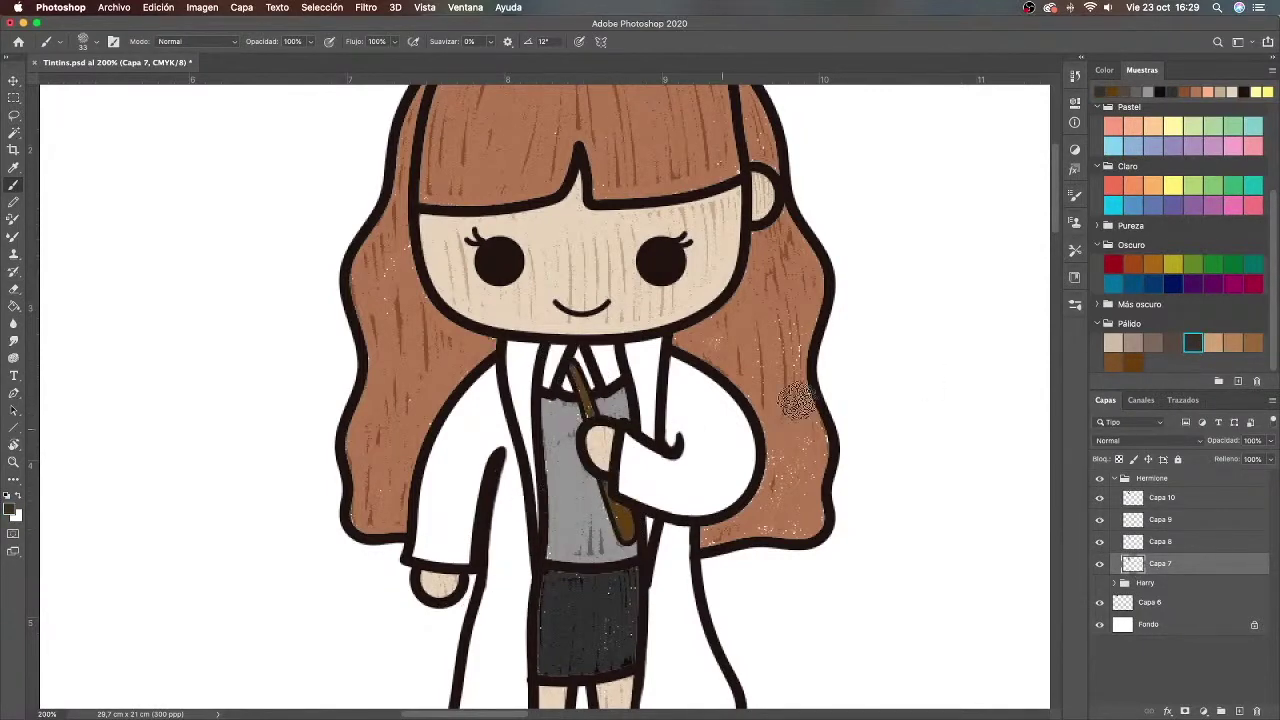
Step: Paint the shirt collar very light grey and the outer cloth of the robe dark navy on Capa 8
scroll(1274, 166, "up", 2)
key("alt+bracketright")
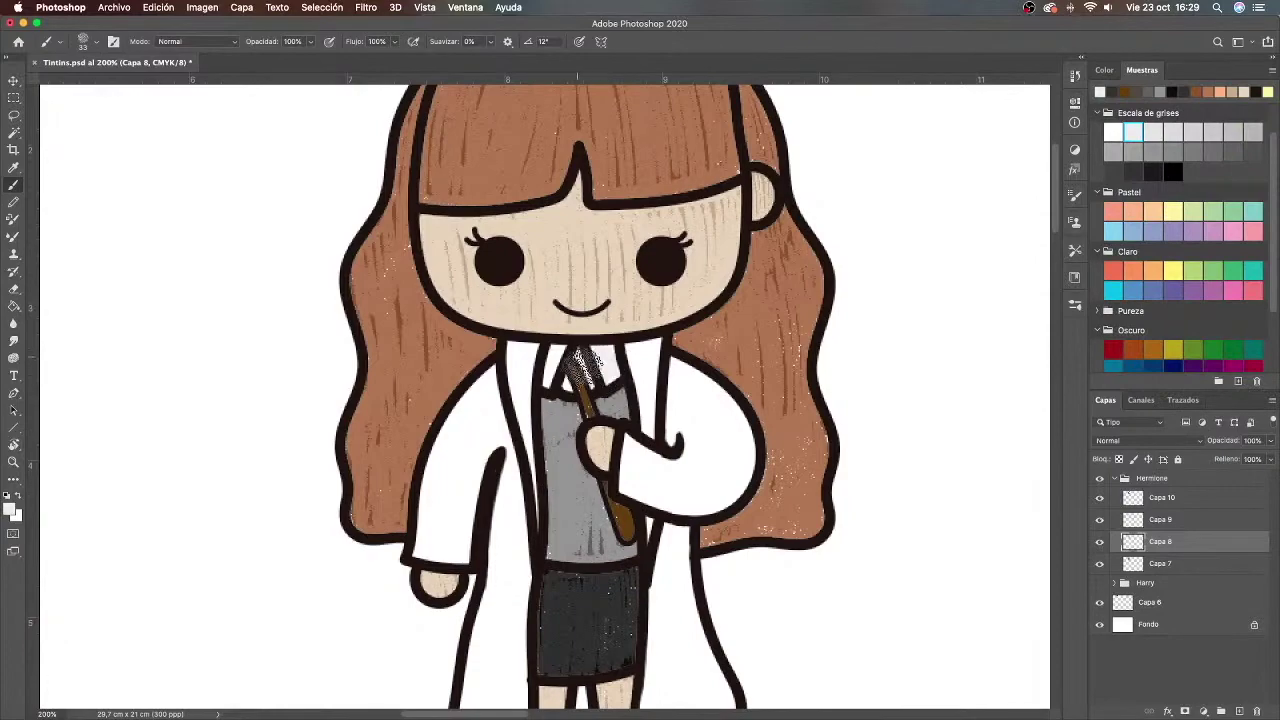
left_click_drag(340, 522, 889, 386)
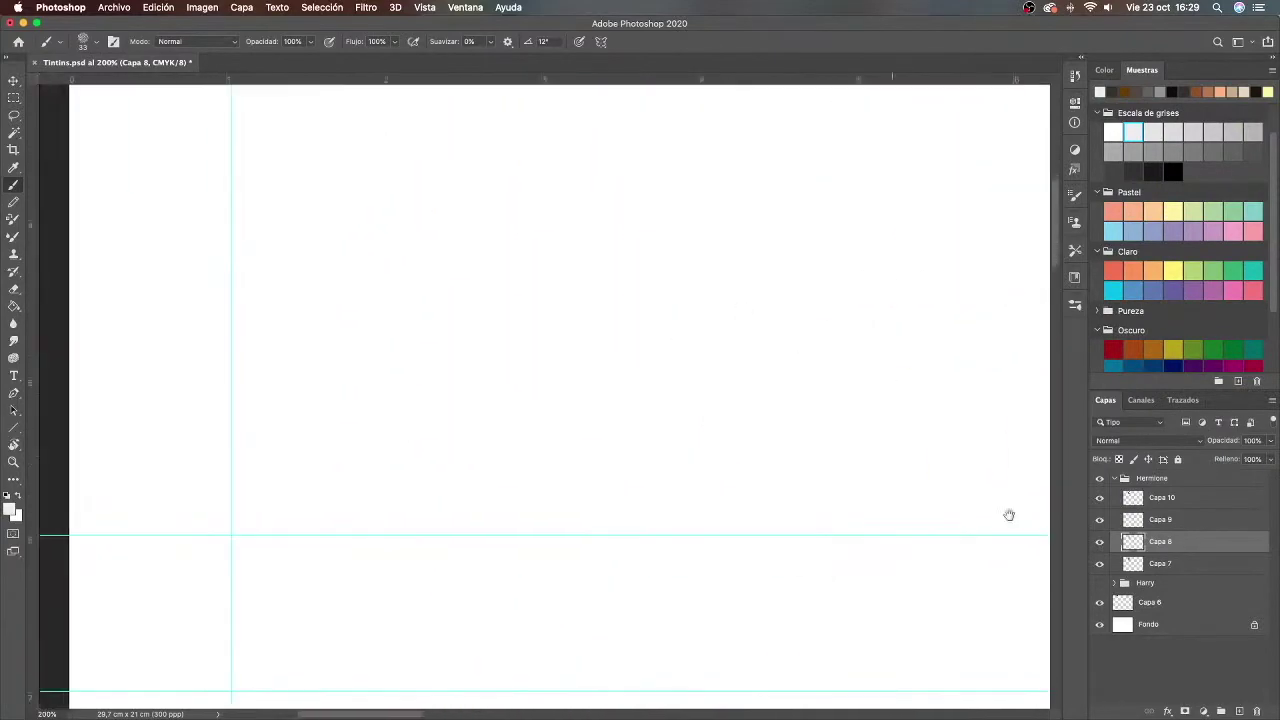
scroll(849, 381, "right", 10)
scroll(849, 381, "up", 2)
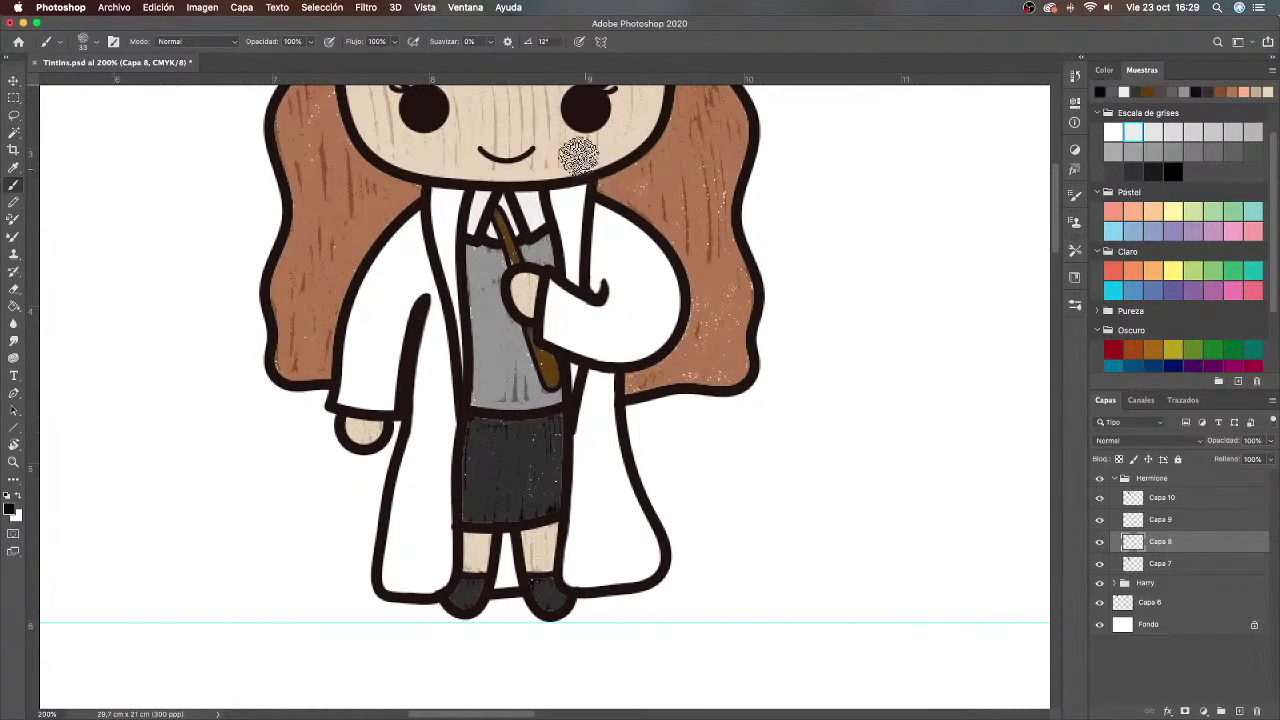
mouse_move(420, 245)
left_mouse_down()
mouse_move(433, 297)
mouse_move(451, 435)
mouse_move(444, 542)
mouse_move(419, 587)
mouse_move(429, 582)
mouse_move(399, 565)
mouse_move(393, 522)
mouse_move(423, 352)
mouse_move(397, 338)
mouse_move(343, 402)
mouse_move(351, 320)
mouse_move(412, 220)
mouse_move(424, 243)
mouse_move(393, 353)
mouse_move(379, 301)
mouse_move(351, 387)
mouse_move(418, 371)
mouse_move(438, 333)
mouse_move(426, 439)
mouse_move(401, 491)
mouse_move(439, 493)
mouse_move(445, 545)
left_mouse_up()
mouse_move(560, 292)
left_mouse_down()
mouse_move(551, 328)
mouse_move(611, 333)
mouse_move(631, 353)
mouse_move(664, 303)
mouse_move(636, 275)
mouse_move(604, 290)
mouse_move(566, 567)
mouse_move(649, 571)
mouse_move(611, 413)
mouse_move(641, 565)
mouse_move(602, 422)
mouse_move(586, 420)
mouse_move(585, 515)
left_mouse_up()
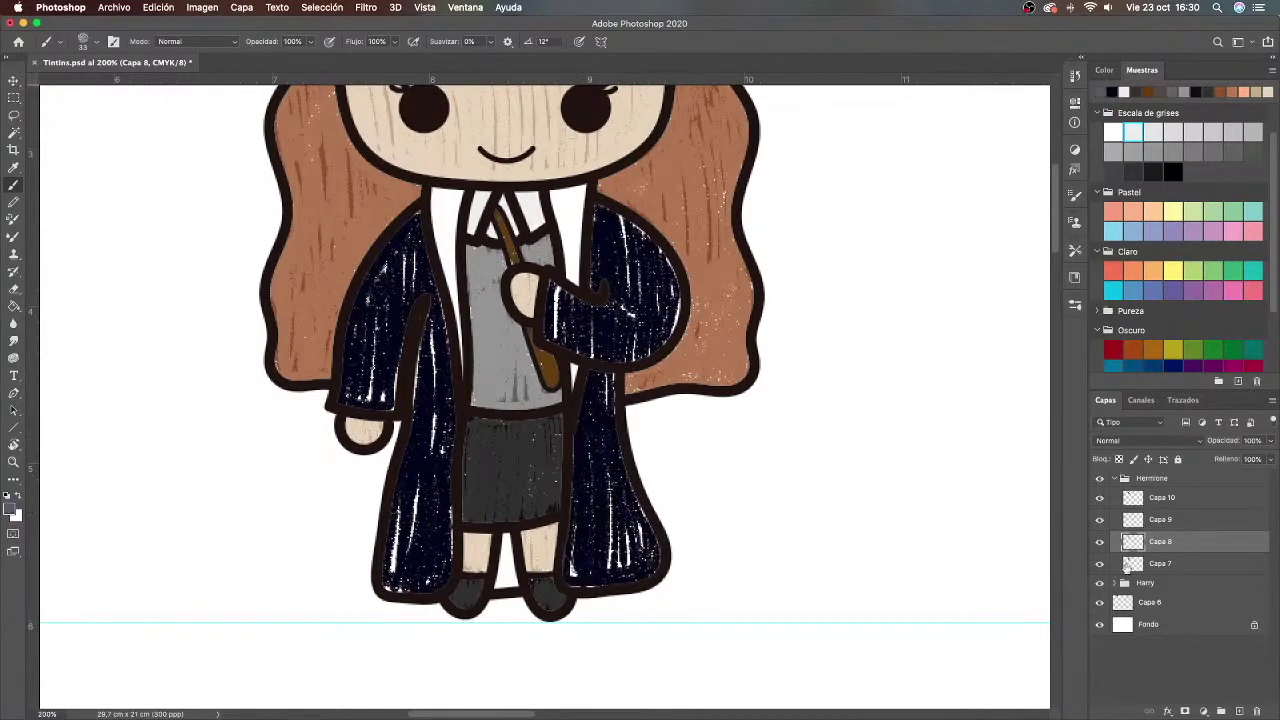
Step: Shade the navy robe's sleeves and front panels with greyish strokes on Capa 7
left_click(1127, 564)
mouse_move(601, 445)
left_mouse_down()
mouse_move(603, 382)
mouse_move(587, 348)
mouse_move(557, 330)
mouse_move(671, 305)
mouse_move(613, 228)
mouse_move(606, 331)
left_mouse_up()
mouse_move(431, 345)
left_mouse_down()
mouse_move(432, 392)
mouse_move(403, 374)
mouse_move(434, 403)
mouse_move(422, 541)
left_mouse_up()
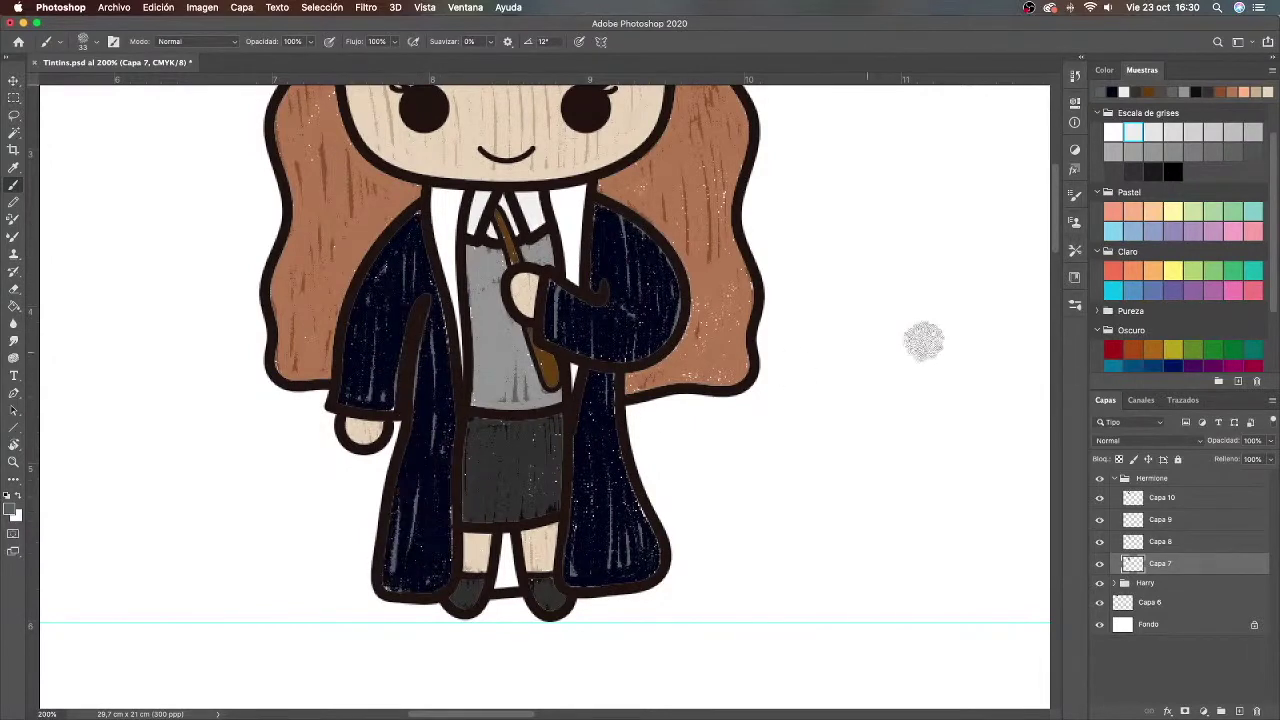
Step: Sample the dark red from the colour blots above the girl and paint the robe's lining with it on Capa 8
scroll(580, 457, "up", 10)
left_click(543, 229, "alt")
scroll(580, 491, "down", 8)
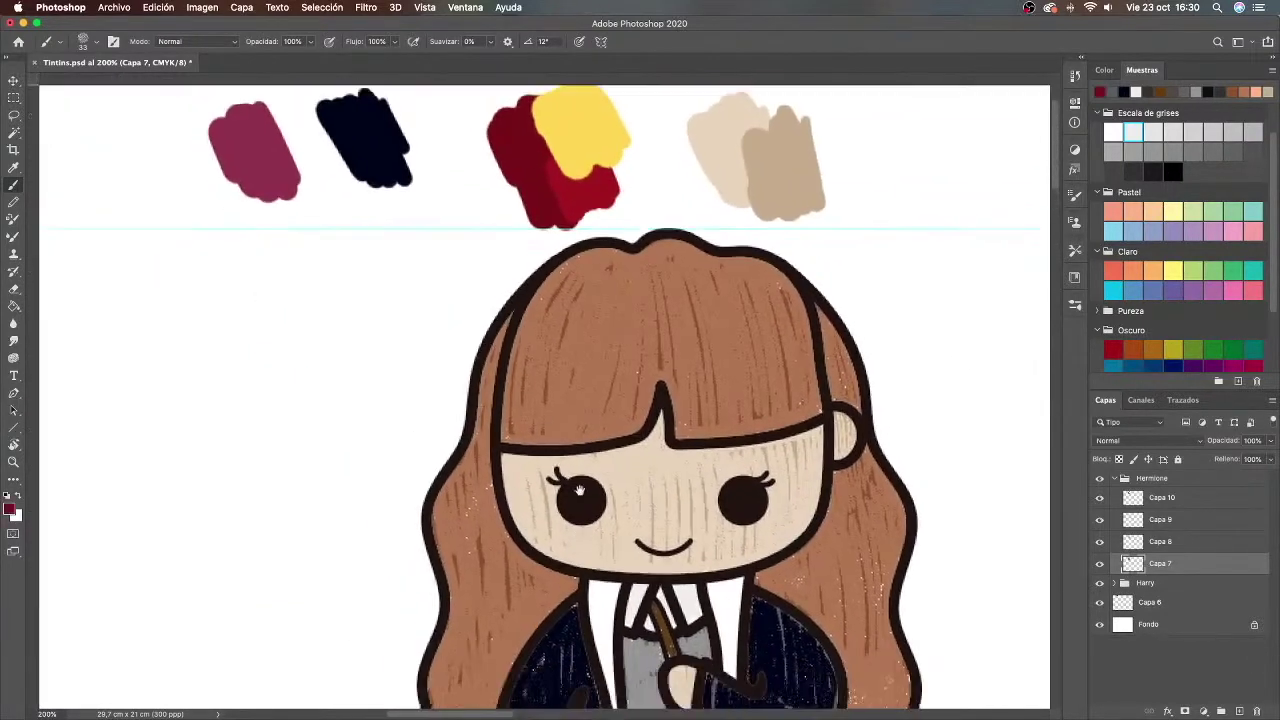
left_click(1131, 543)
left_click_drag(582, 279, 582, 347)
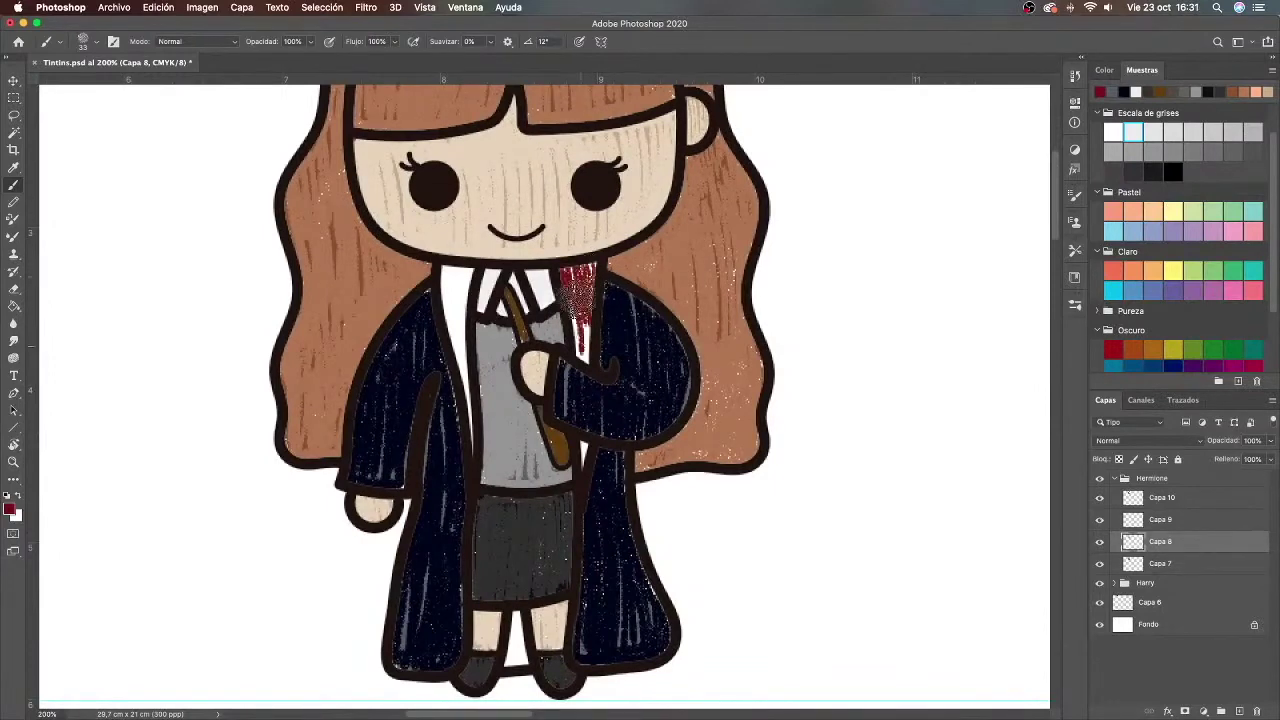
mouse_move(471, 426)
left_mouse_down()
mouse_move(459, 291)
mouse_move(448, 320)
left_mouse_up()
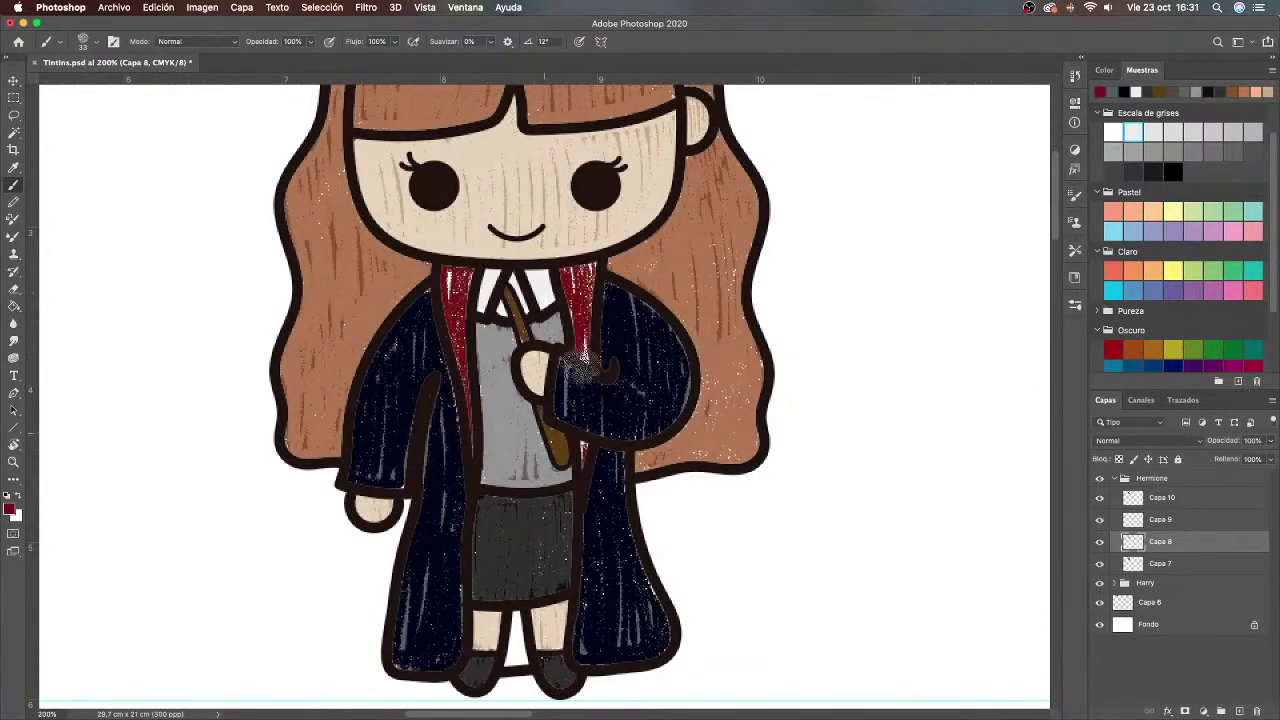
scroll(520, 515, "down", 4)
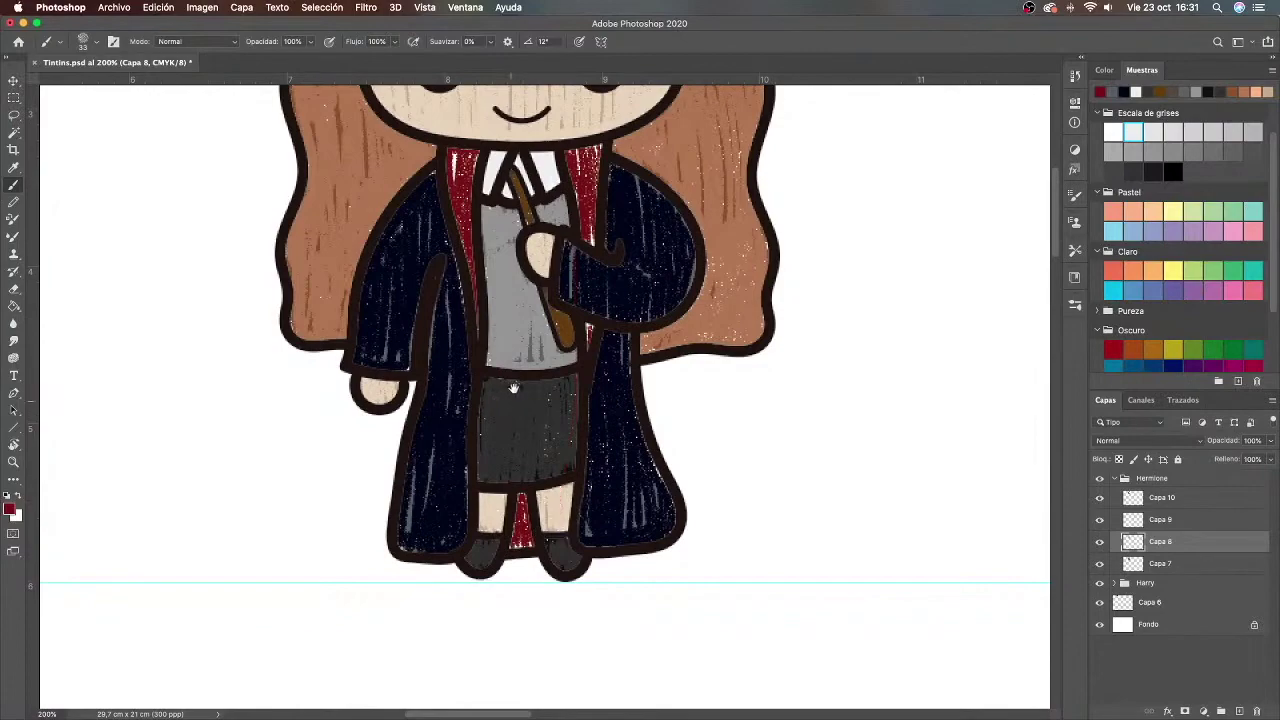
Step: Paint dark red stripes along the vest's neckline and hem on Capa 8, plus yellow ones sampled from the colour blots
left_click_drag(510, 405, 573, 548)
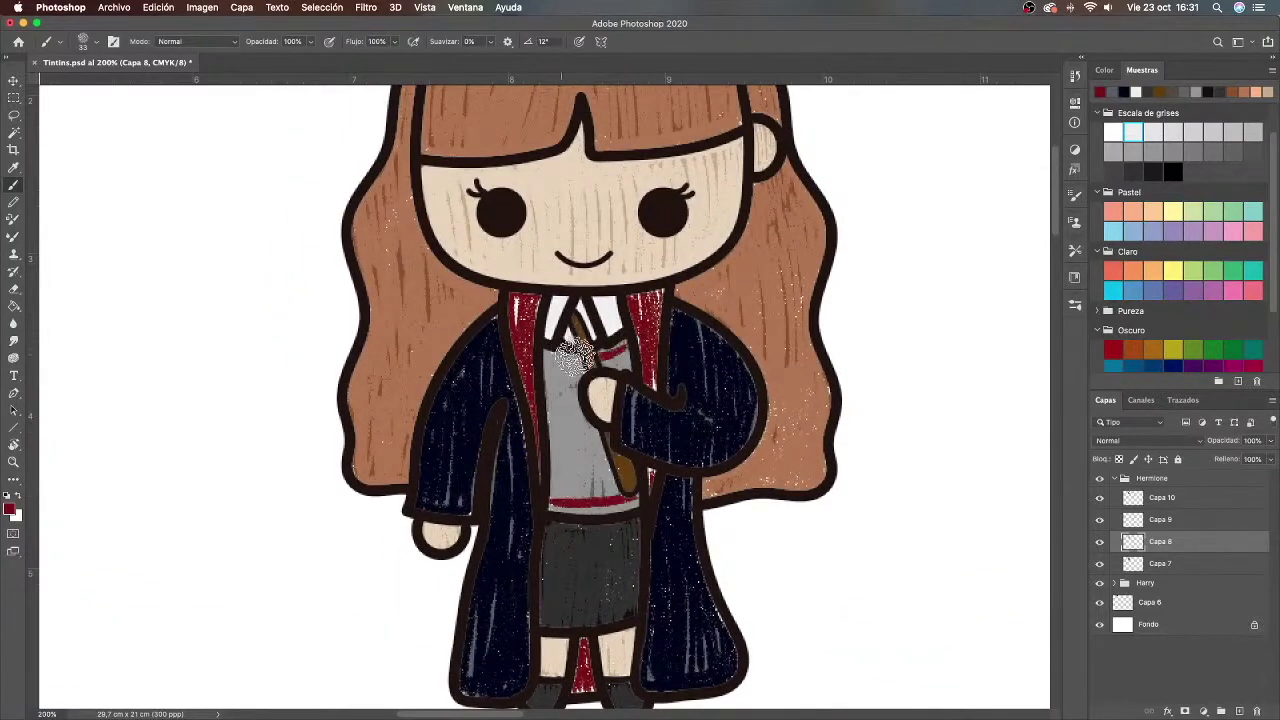
left_click_drag(640, 187, 691, 462)
left_click(548, 125, "alt")
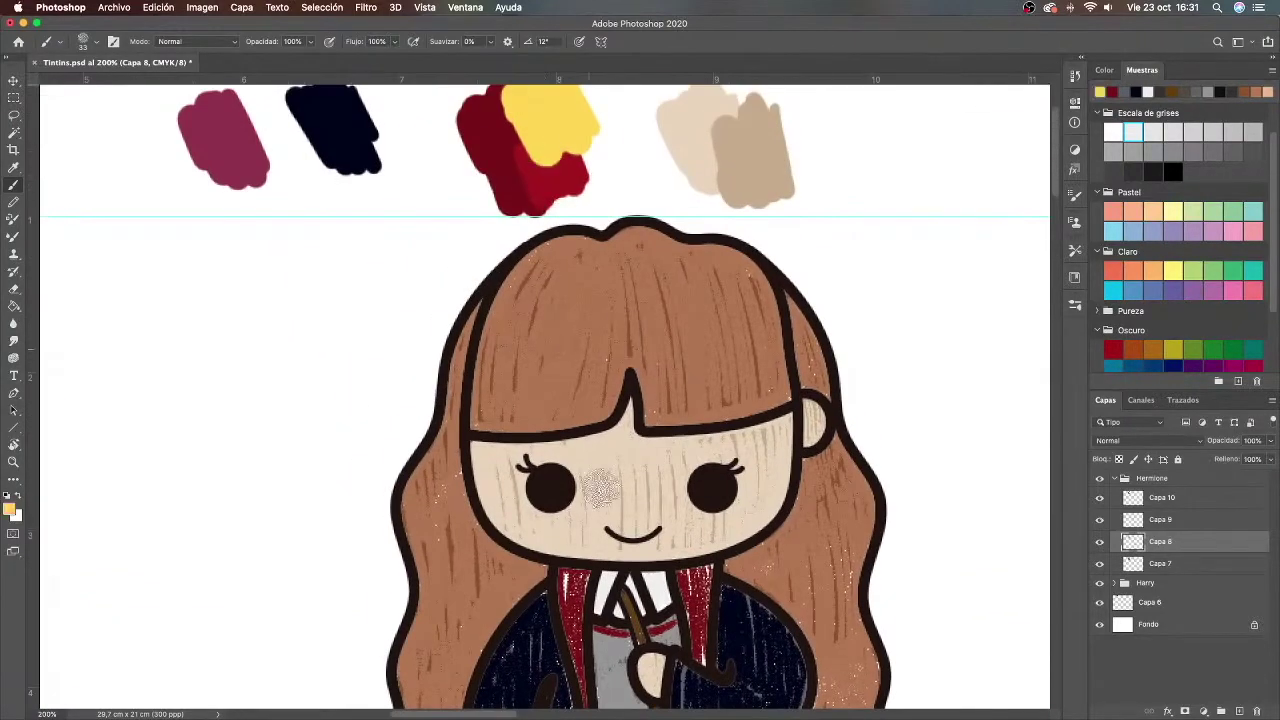
left_click_drag(598, 630, 674, 535)
scroll(735, 538, "down", 3)
Step: Sample the brighter red from the colour blots and fill in the robe's lining with it on Capa 7
scroll(735, 538, "left", 2)
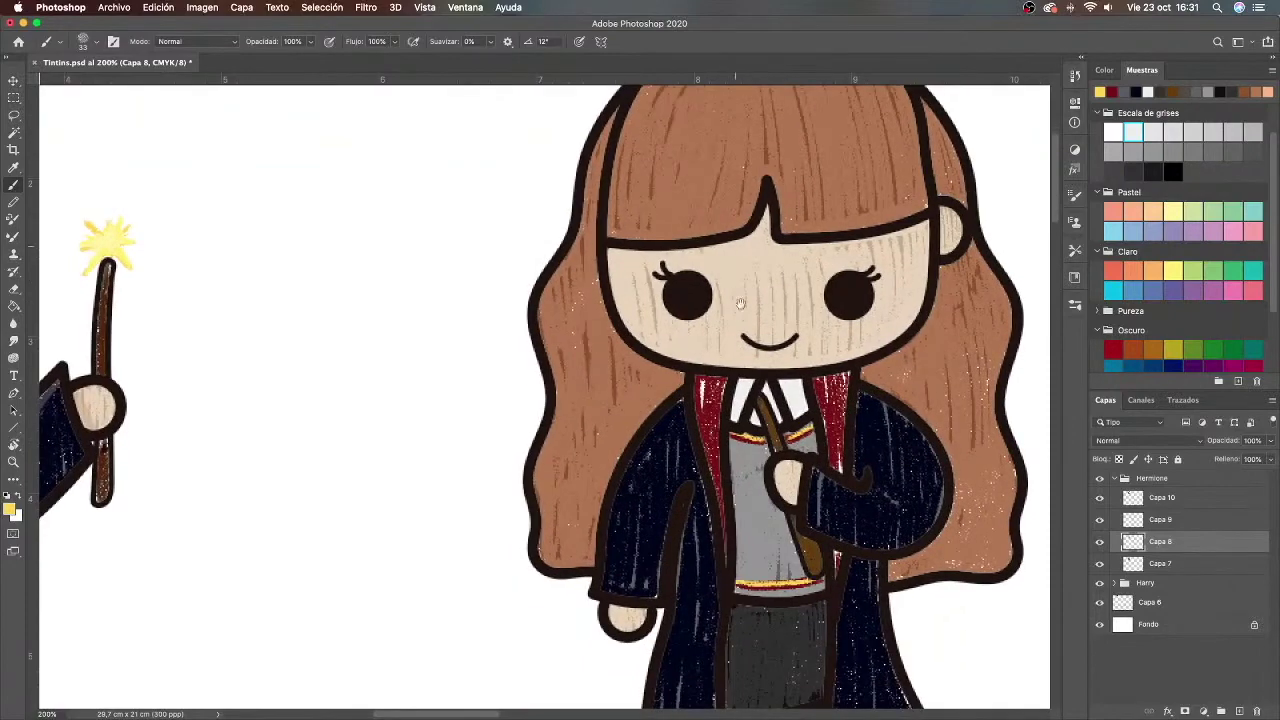
left_click_drag(738, 241, 854, 532)
left_click(680, 346, "alt")
left_click(1162, 564)
left_click_drag(955, 585, 734, 244)
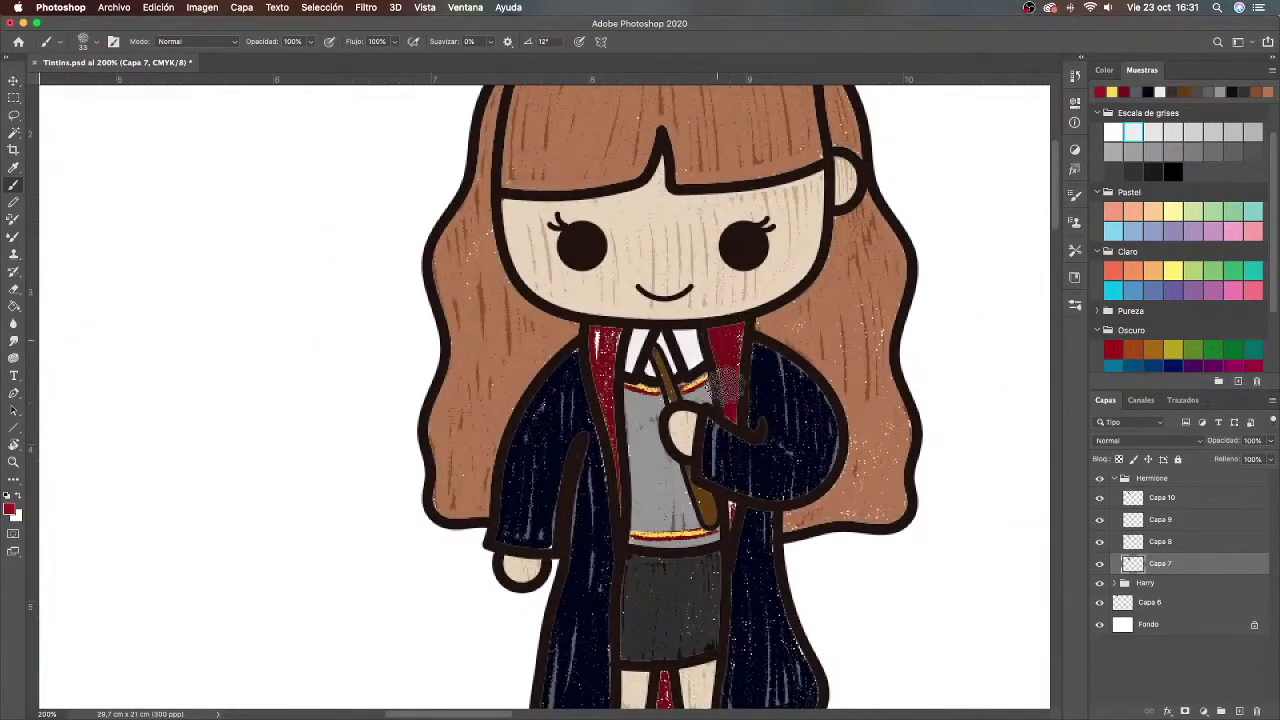
scroll(640, 510, "down", 3)
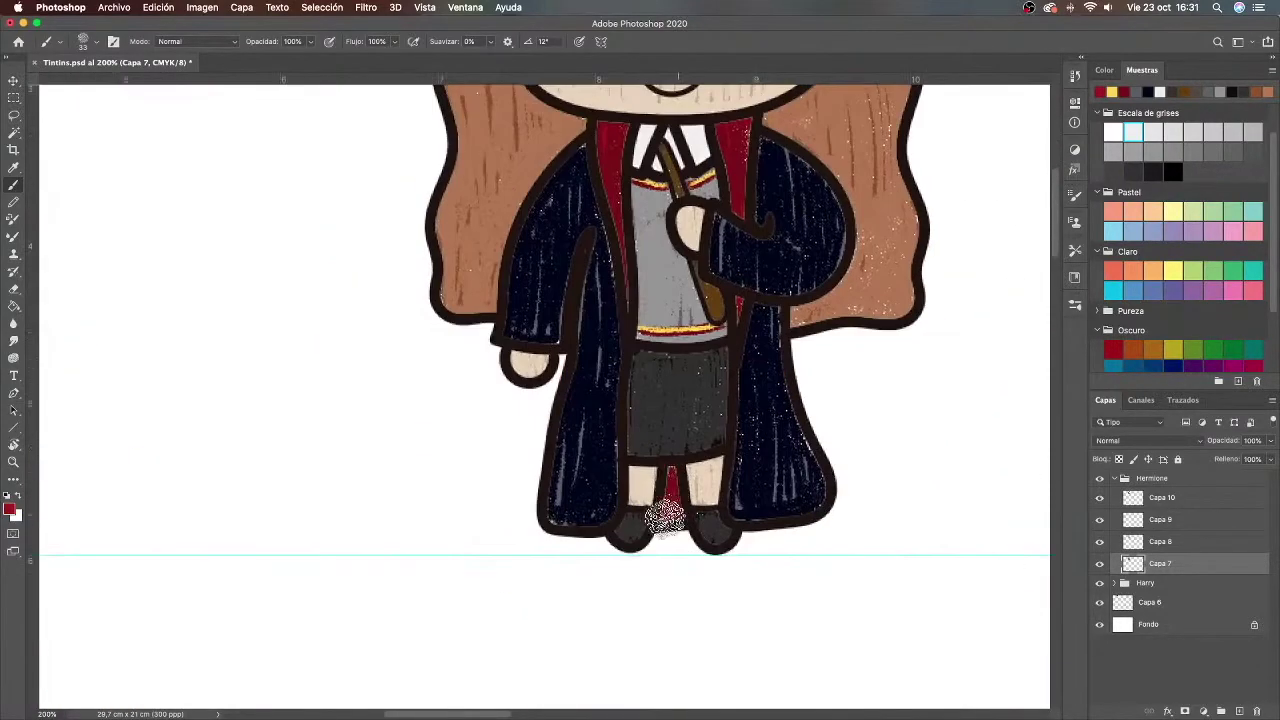
Step: Set Capa 9 to Luz suave blending, clip it to Capa 8, and choose a round brush with black as the colour
left_click(1120, 525)
left_click(1105, 443)
left_click(1105, 590)
left_click(1071, 308)
left_click(985, 400)
left_click(1072, 308)
left_click(7, 498)
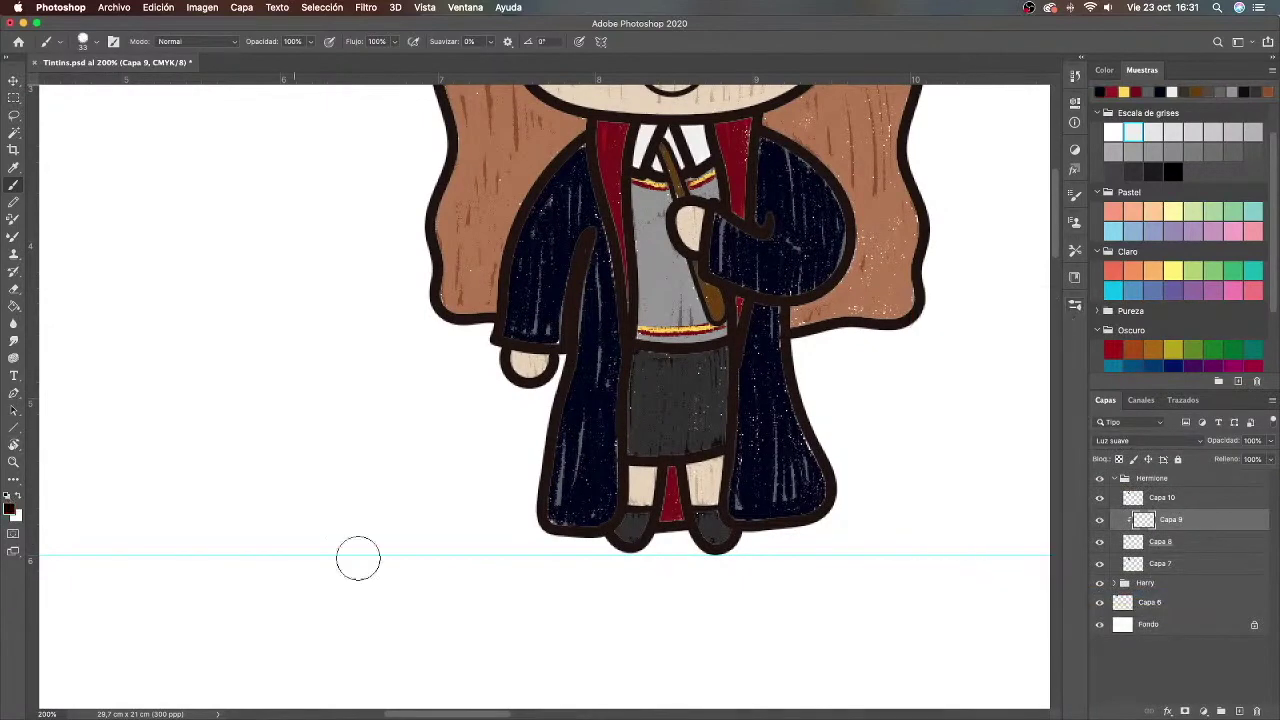
Step: Shade the legs under the skirt's hem and the shoes with black on Capa 9
left_click_drag(634, 469, 643, 424)
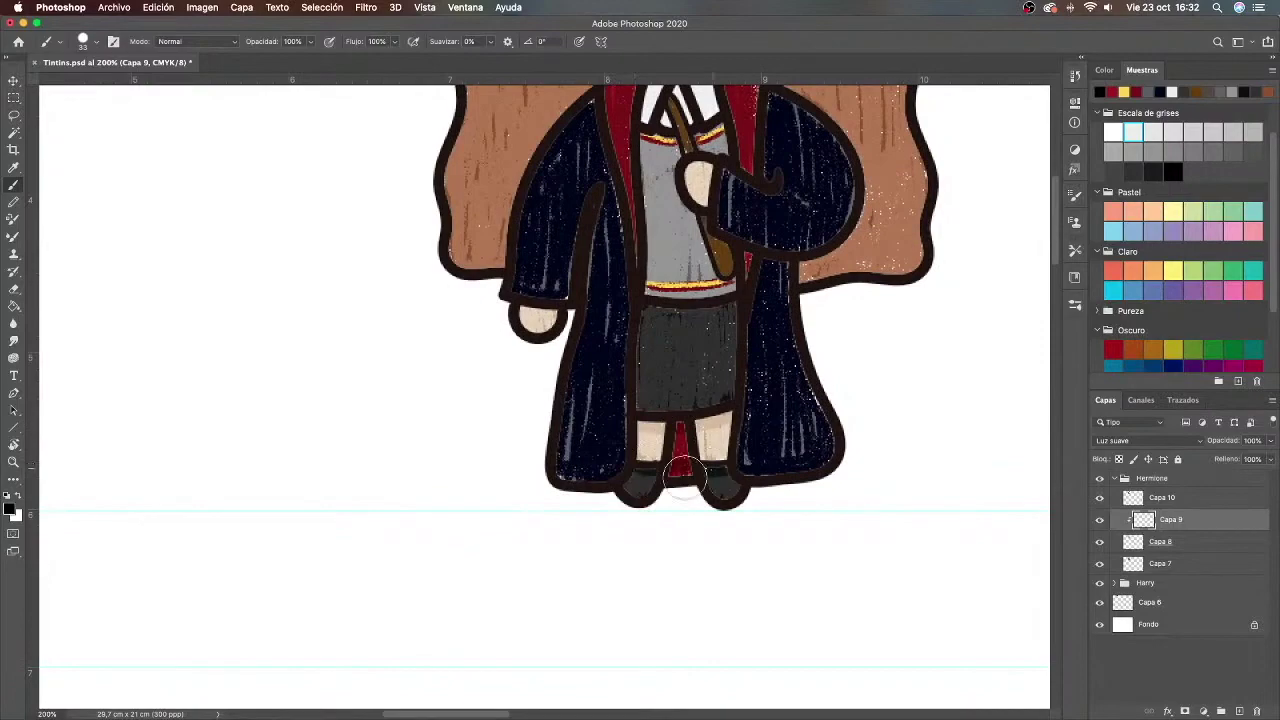